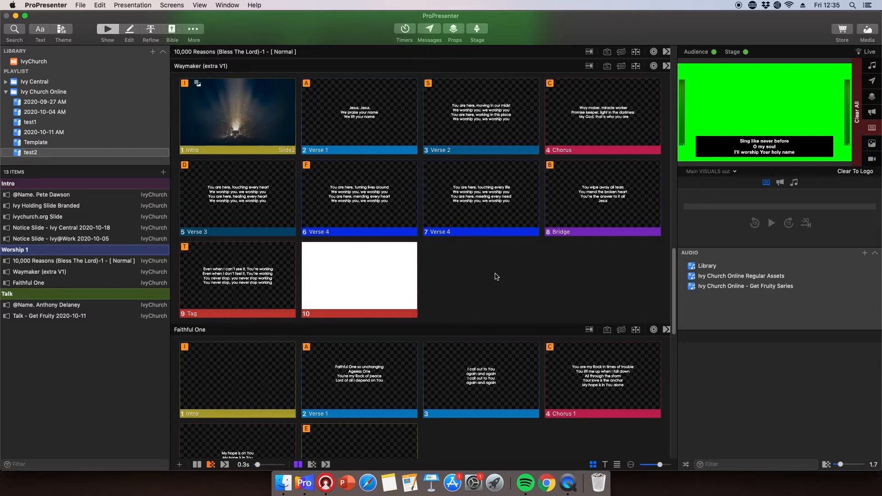
Apply the Song normal theme from Ivy Church Online to all slides of the Waymaker (extra V1) song.
click(520, 279)
drag(520, 279, 274, 122)
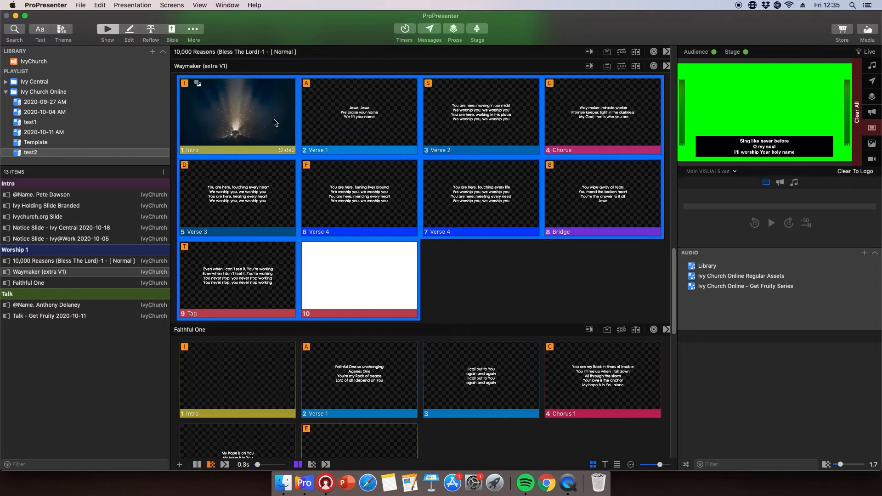
right_click(274, 122)
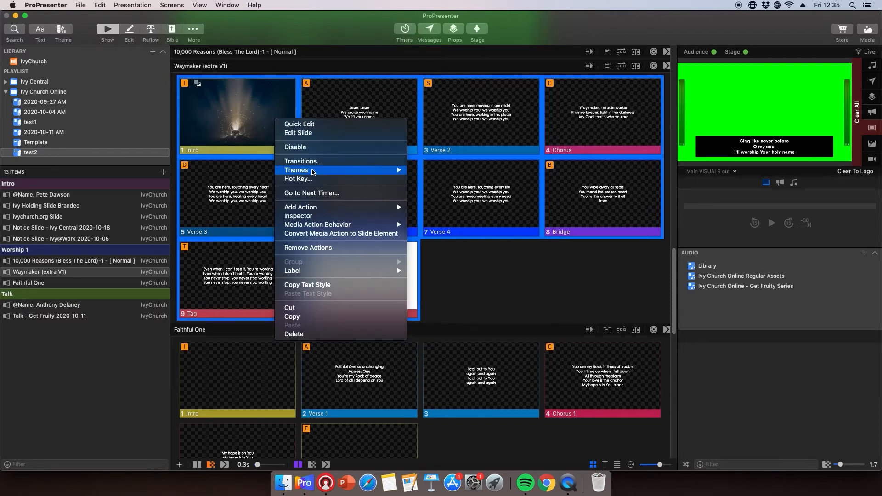
mouse_move(313, 171)
mouse_move(452, 231)
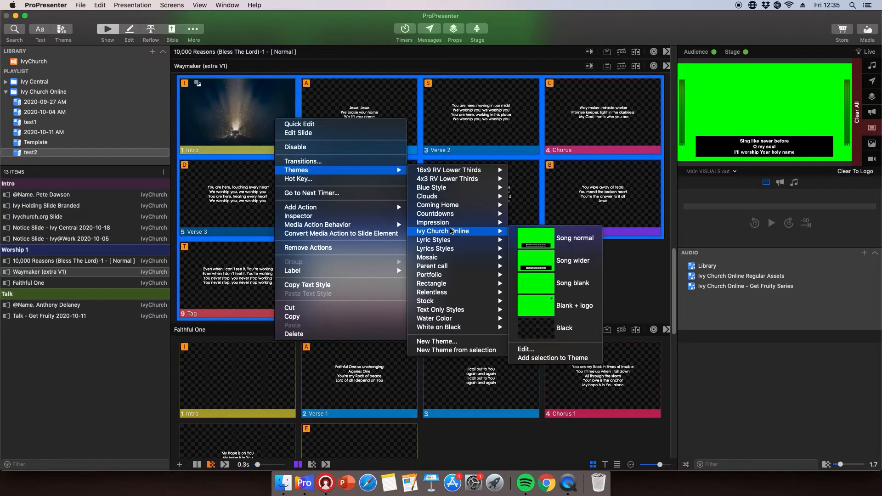
click(549, 238)
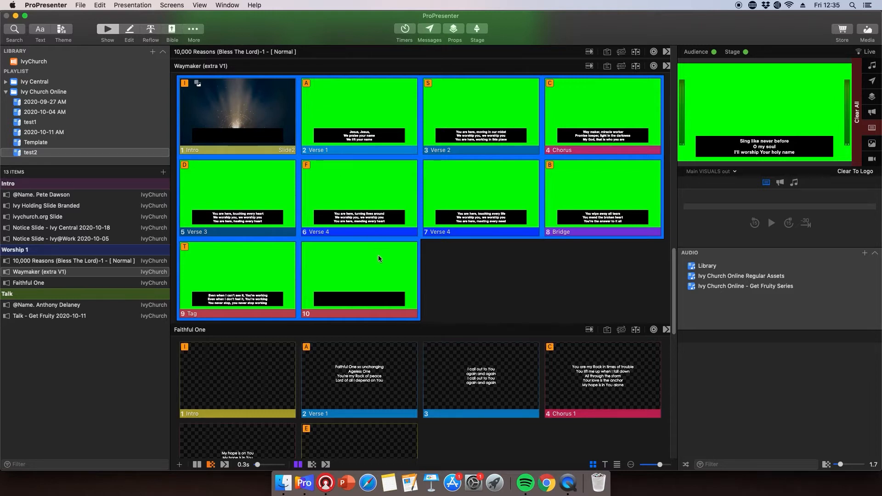
click(526, 291)
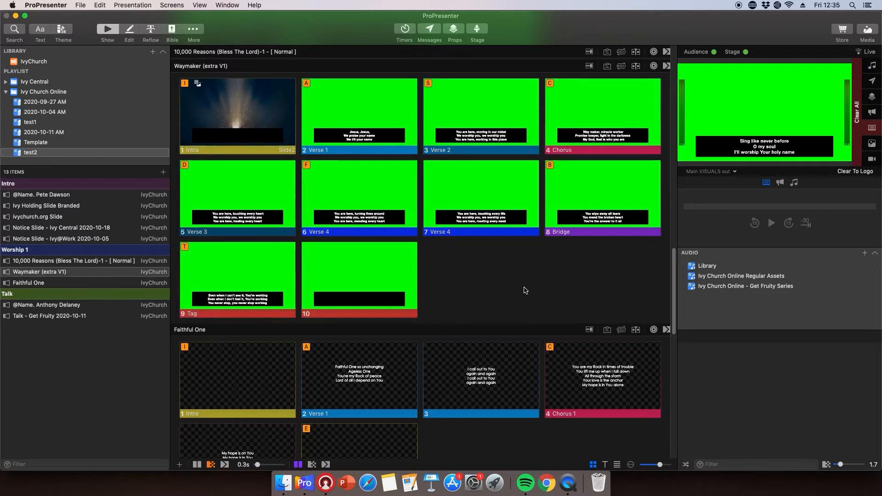
Apply the Song blank theme from Ivy Church Online to slide 10, the last Waymaker slide.
right_click(354, 262)
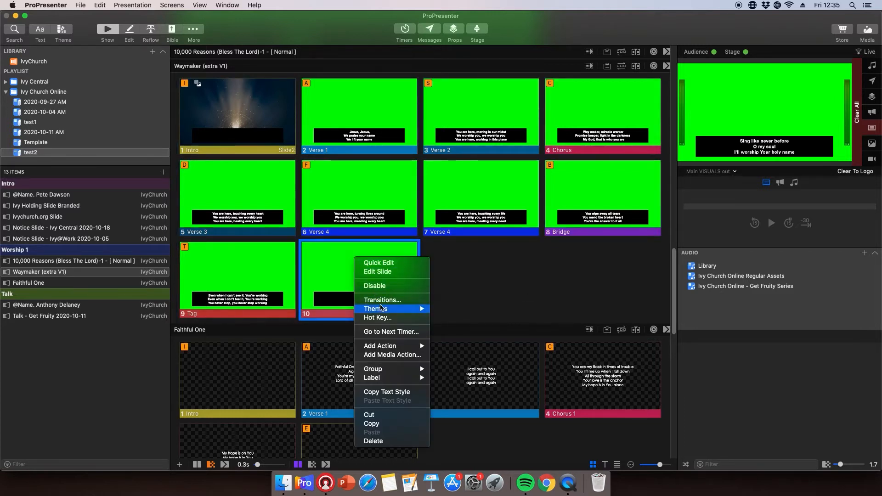
mouse_move(427, 311)
mouse_move(475, 343)
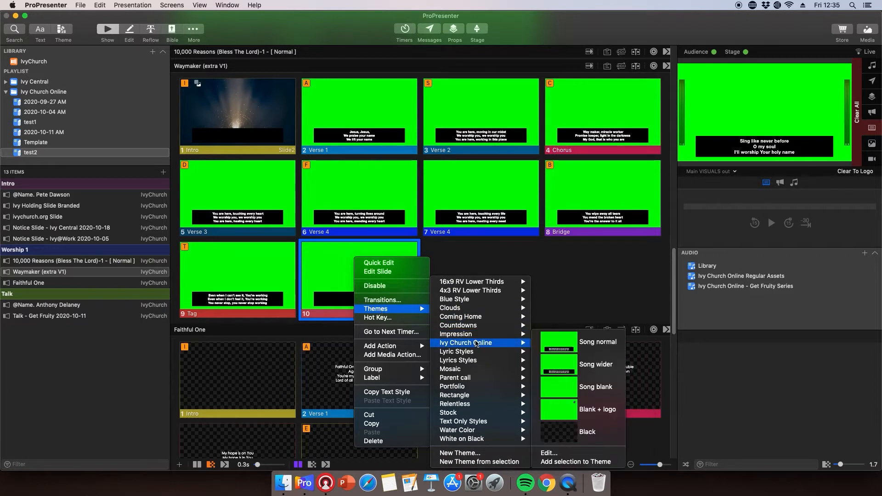
click(574, 393)
Apply the Song blank theme from Ivy Church Online to the Waymaker Intro slide.
right_click(252, 102)
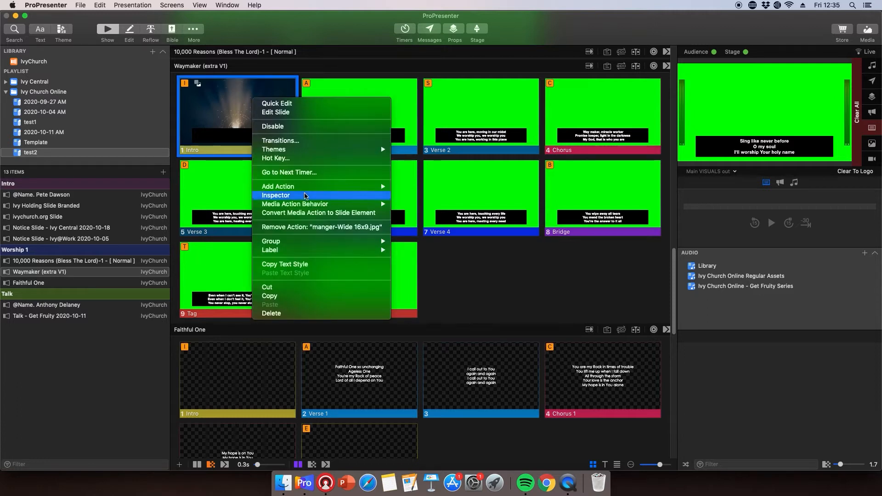
mouse_move(320, 154)
mouse_move(440, 160)
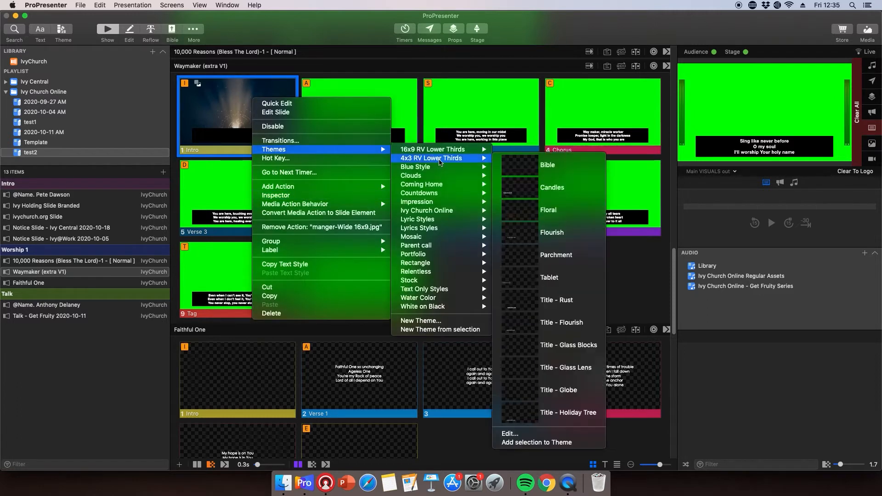
mouse_move(458, 213)
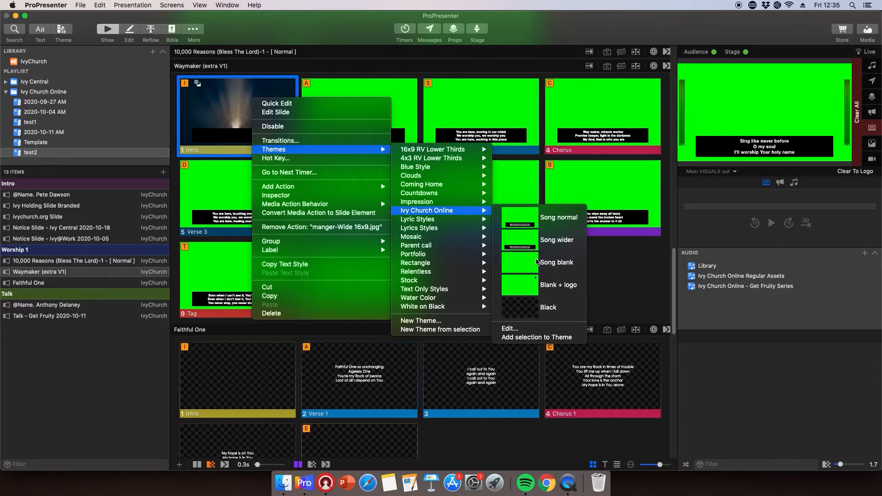
click(537, 262)
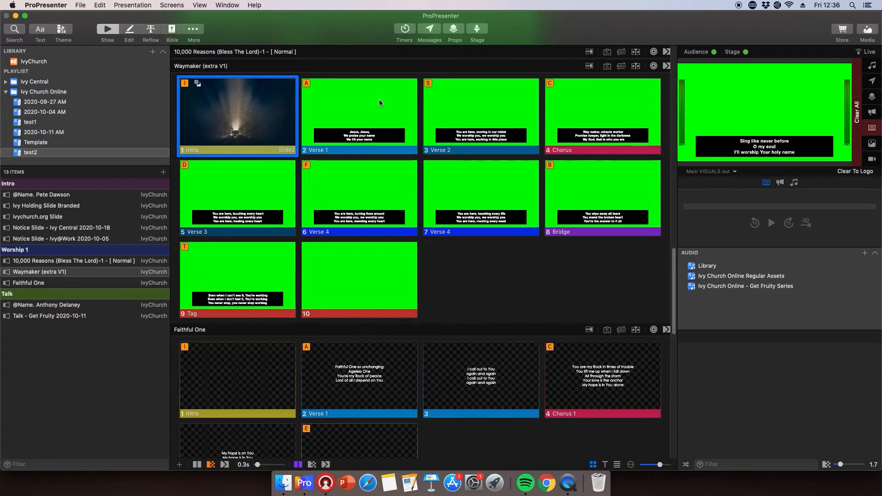
Quick-edit Waymaker's Verse 1 slide, adding "XXXXX" to the end of its second line and ". XXXXXX" to its third line.
right_click(342, 101)
click(356, 106)
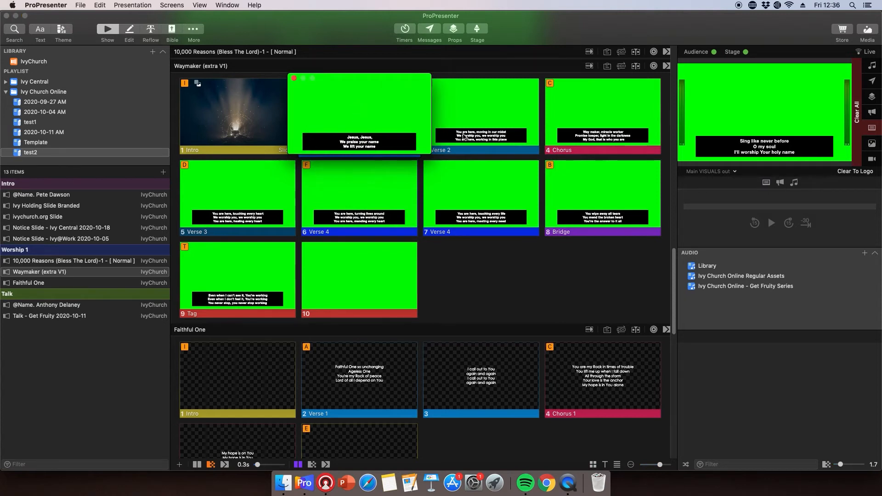
double_click(358, 139)
text(XXXXX)
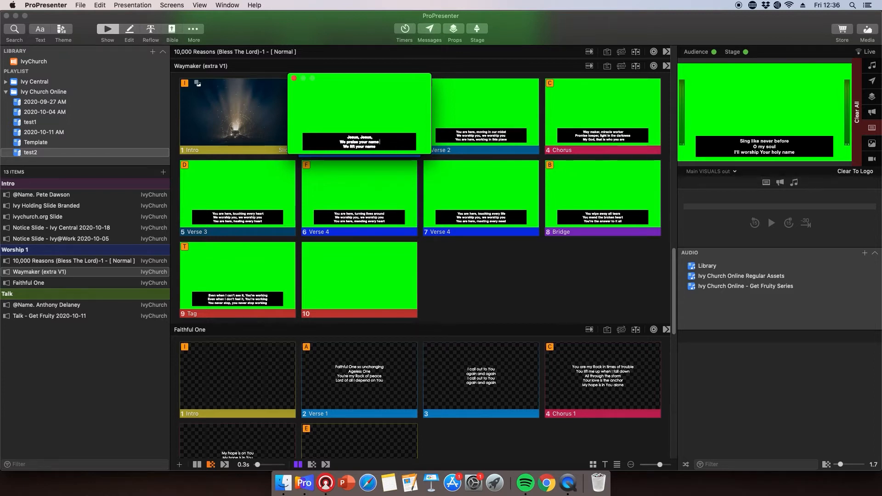
text(. XXXXXX)
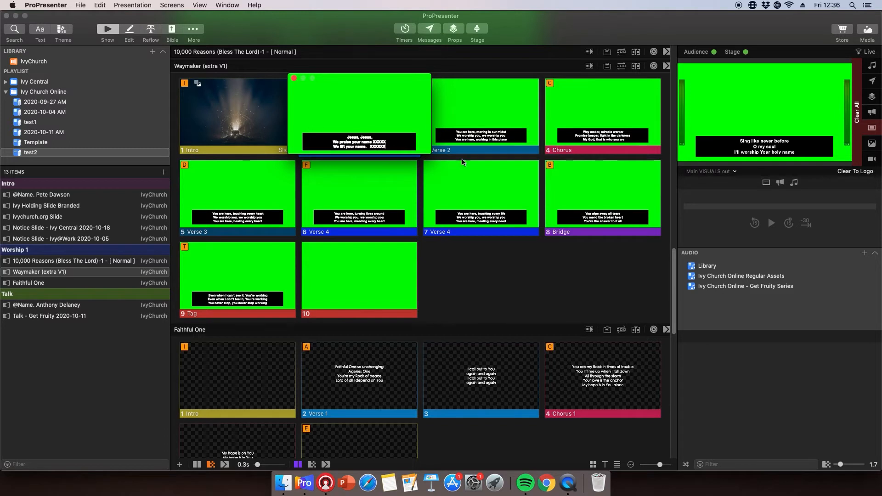
click(490, 275)
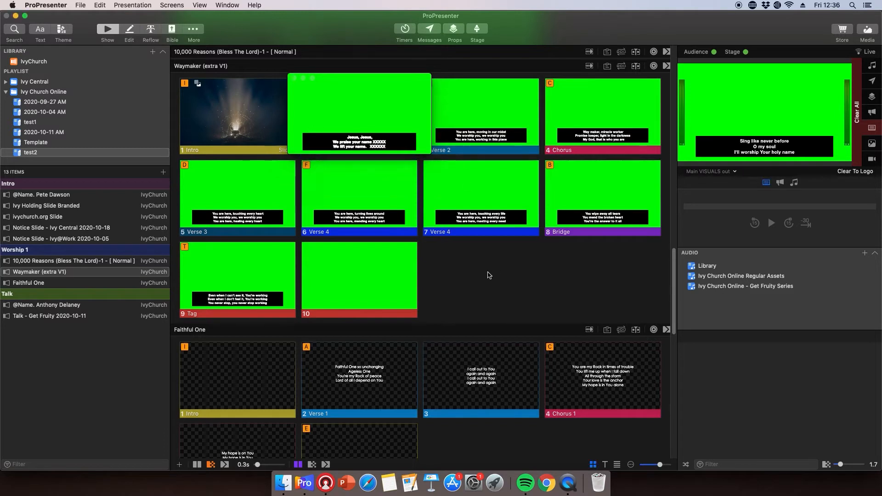
click(351, 96)
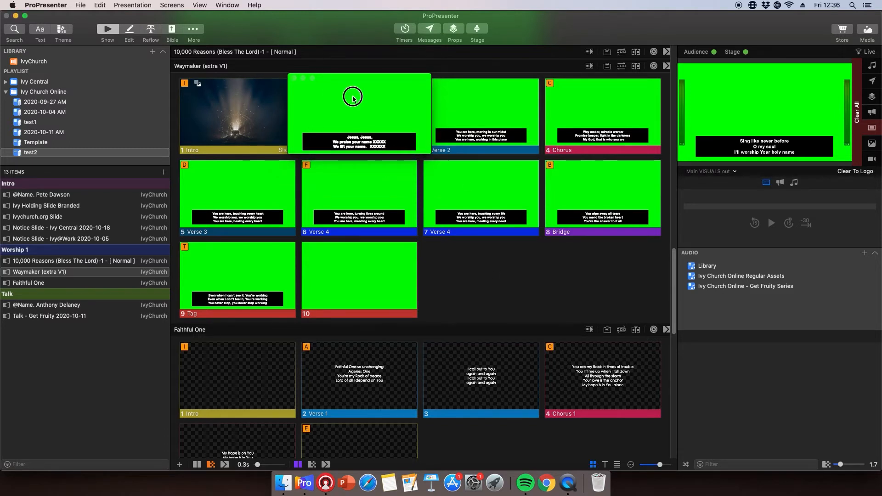
click(294, 78)
Show the Verse 1 slide live and open the Waymaker presentation in the slide editor.
click(376, 108)
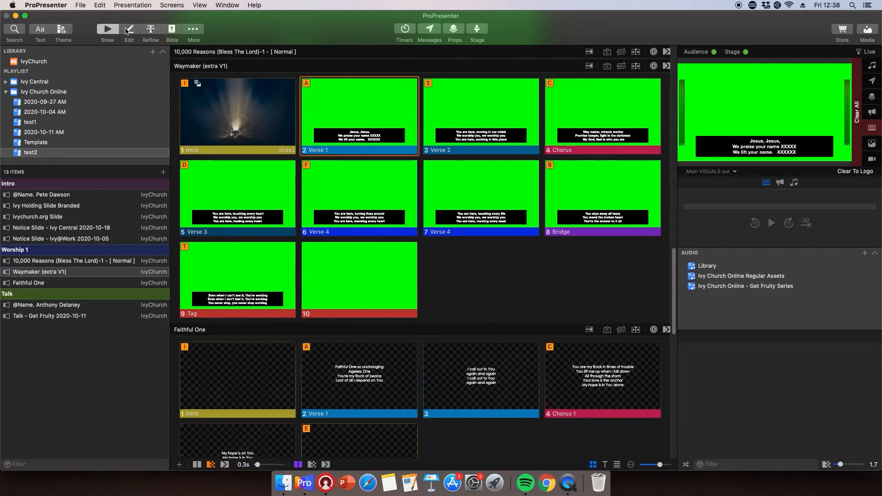
click(127, 31)
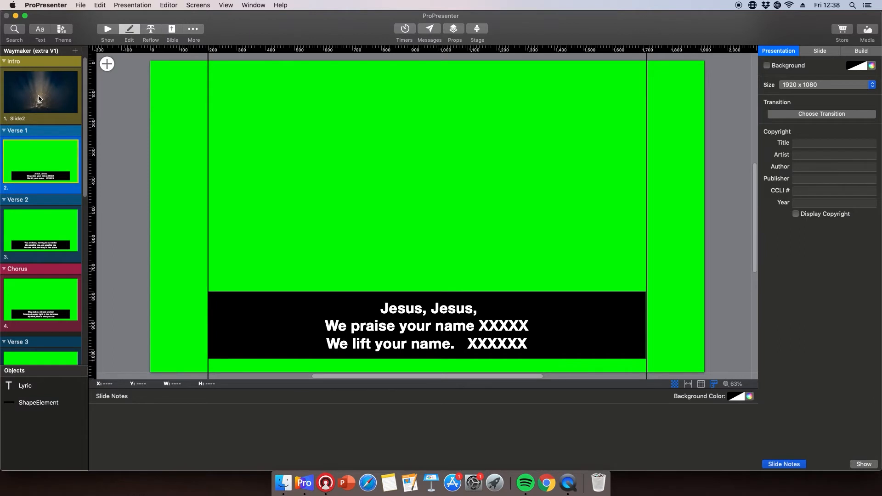
scroll(37, 100, down, 10)
scroll(39, 103, up, 10)
Try to give the Intro slide a green presentation background, and turn the background off again.
click(76, 97)
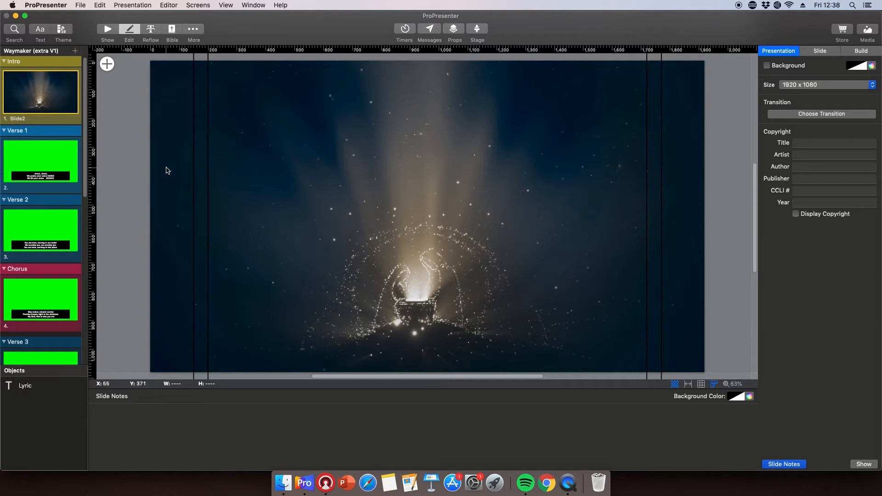
click(766, 67)
click(872, 66)
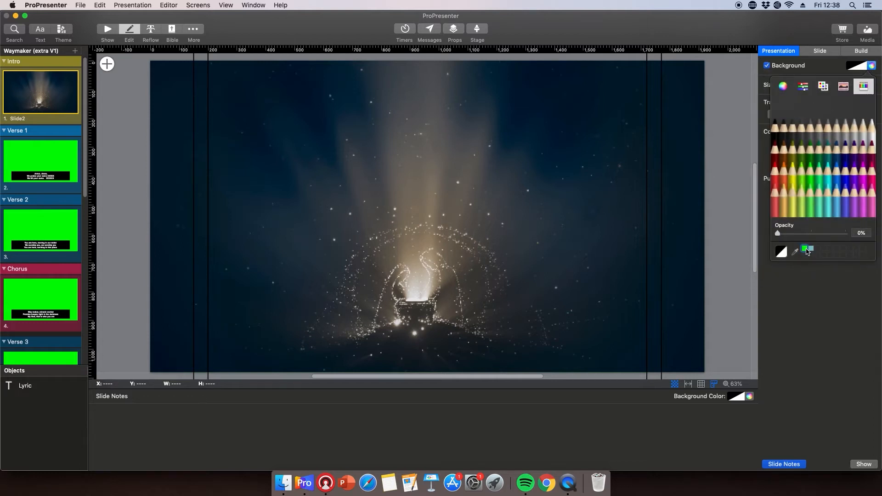
click(806, 249)
click(765, 66)
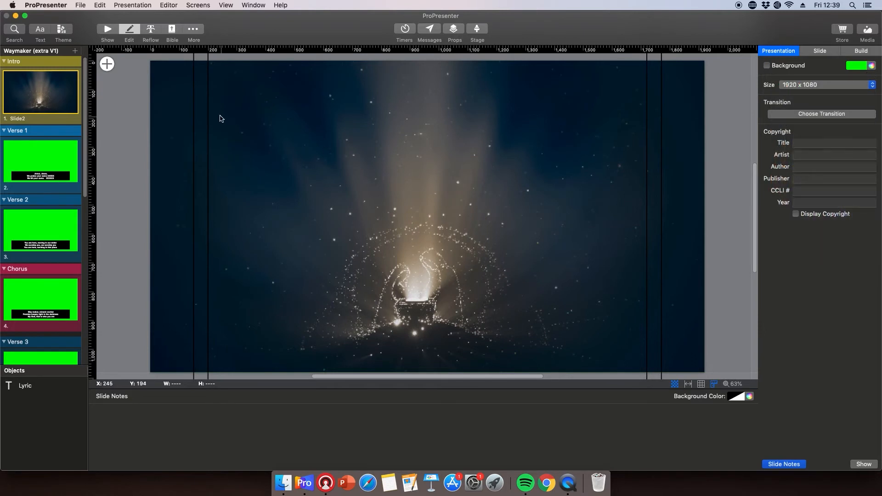
right_click(178, 102)
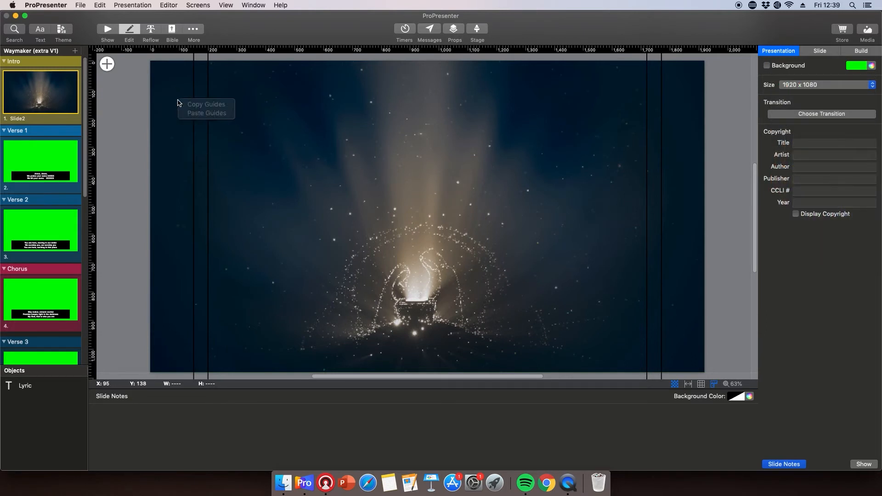
click(339, 214)
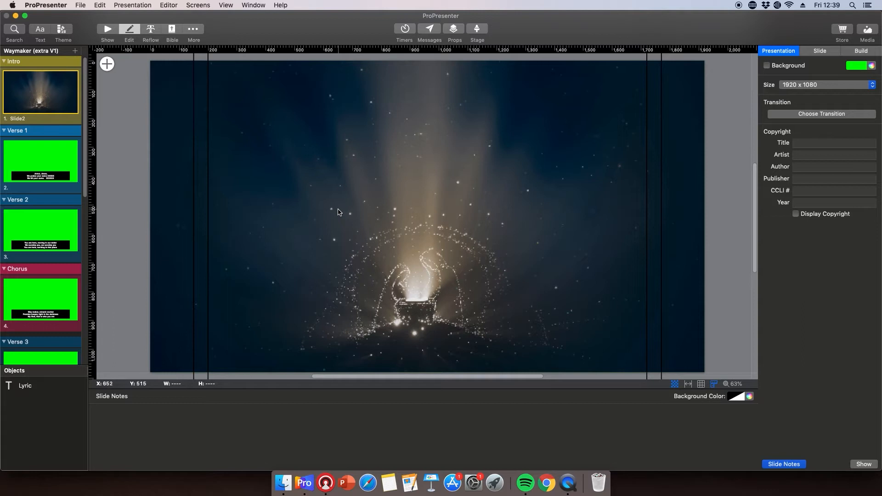
Replace the Intro image slide with a new slide using the Song blank theme from Ivy Church Online.
click(76, 53)
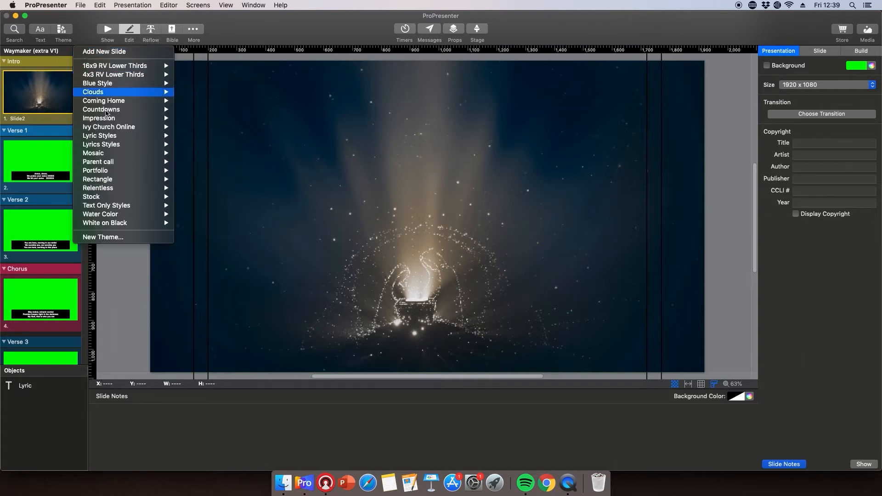
click(103, 53)
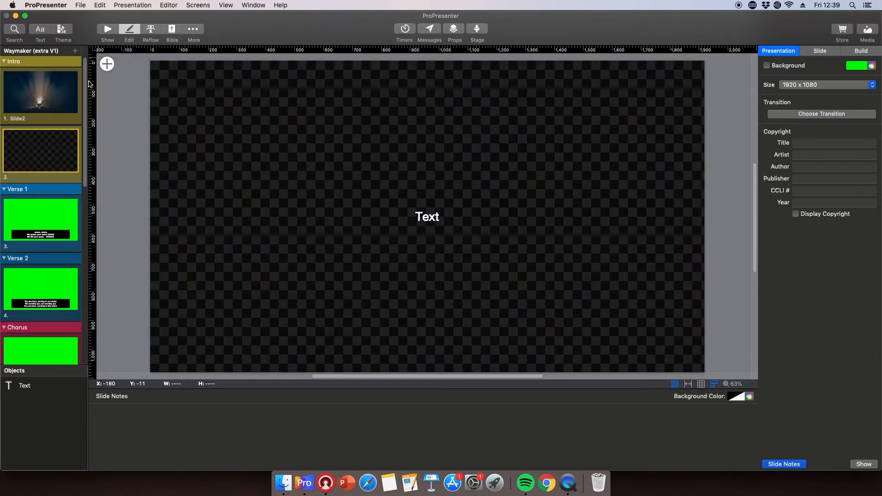
right_click(34, 153)
mouse_move(69, 157)
mouse_move(152, 221)
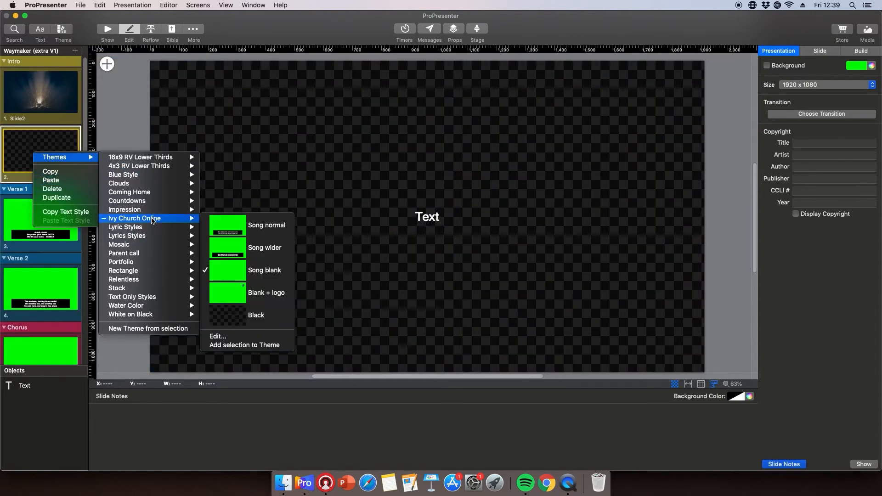
click(239, 270)
right_click(59, 113)
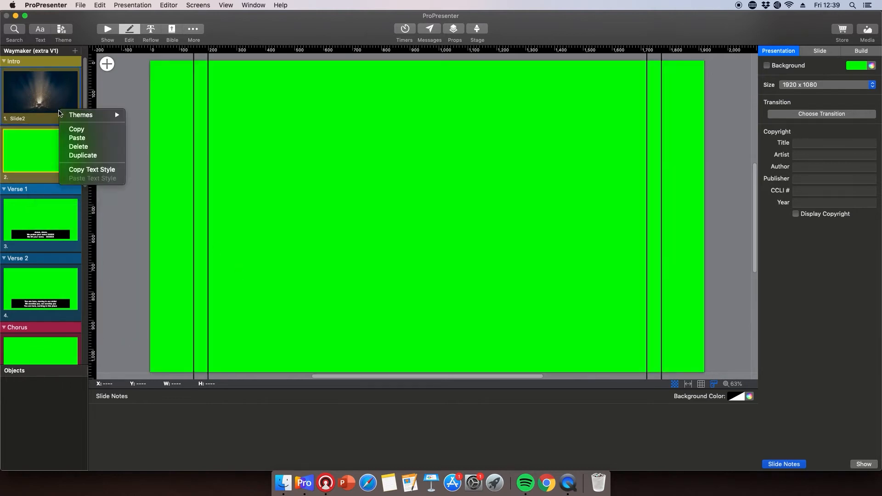
click(71, 147)
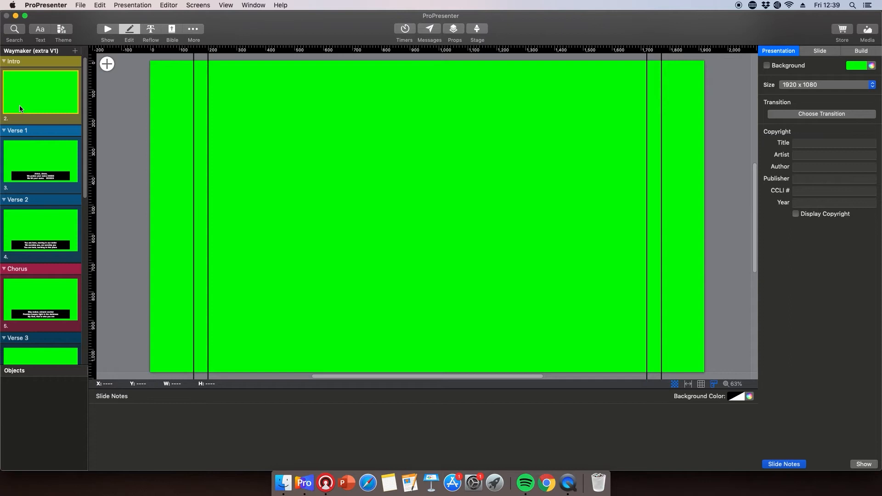
Delete the Verse 1 slide from the Waymaker presentation.
click(19, 147)
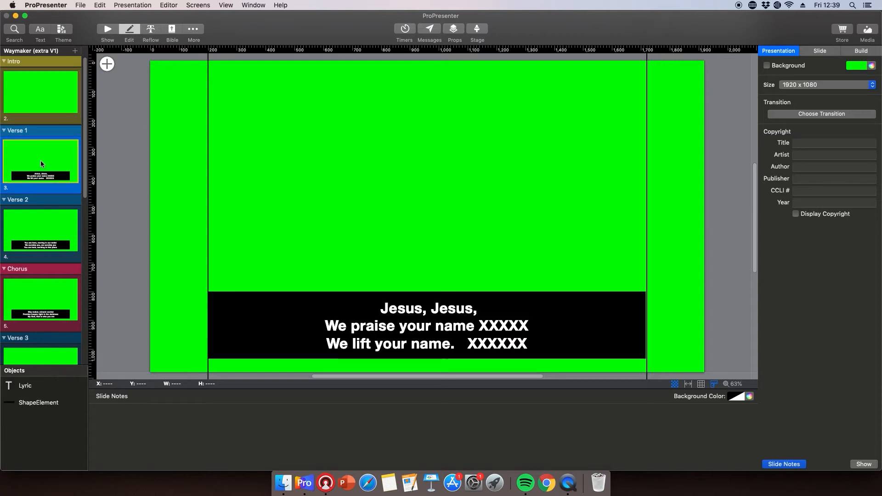
right_click(41, 162)
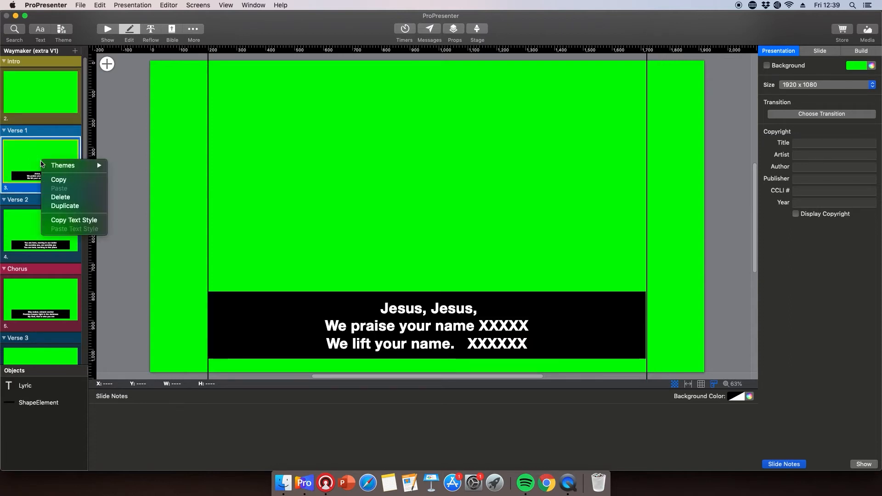
click(73, 198)
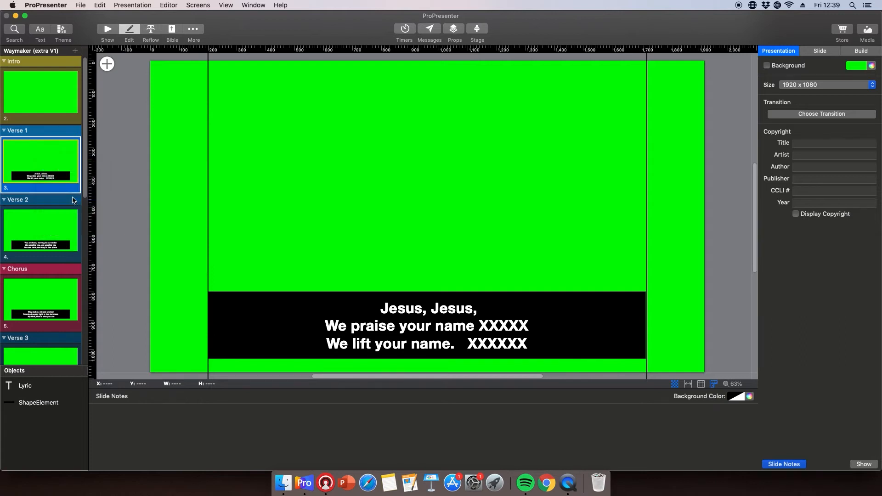
scroll(71, 198, down, 10)
scroll(71, 198, up, 10)
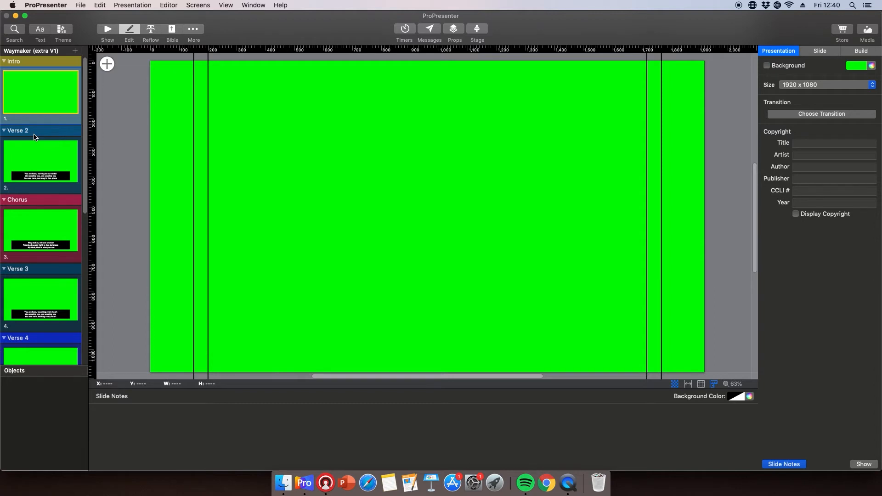
Open the Verse 2 slide in the editor to examine its lyrics.
click(36, 154)
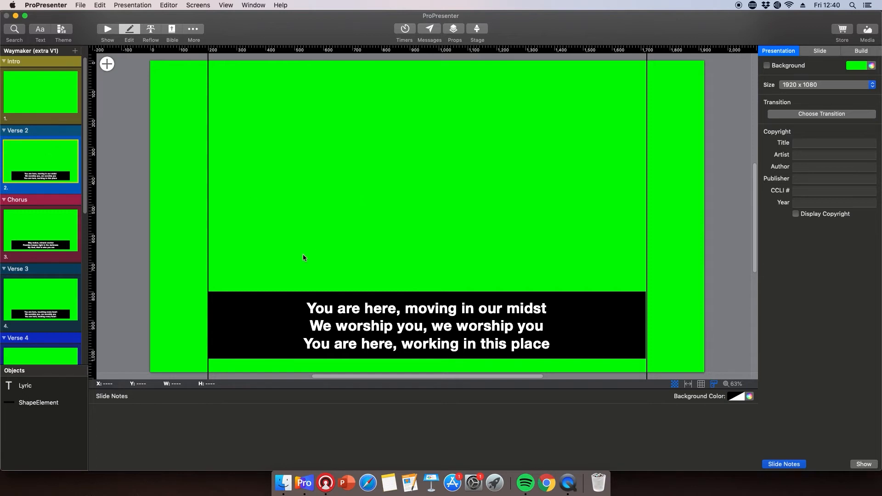
right_click(45, 164)
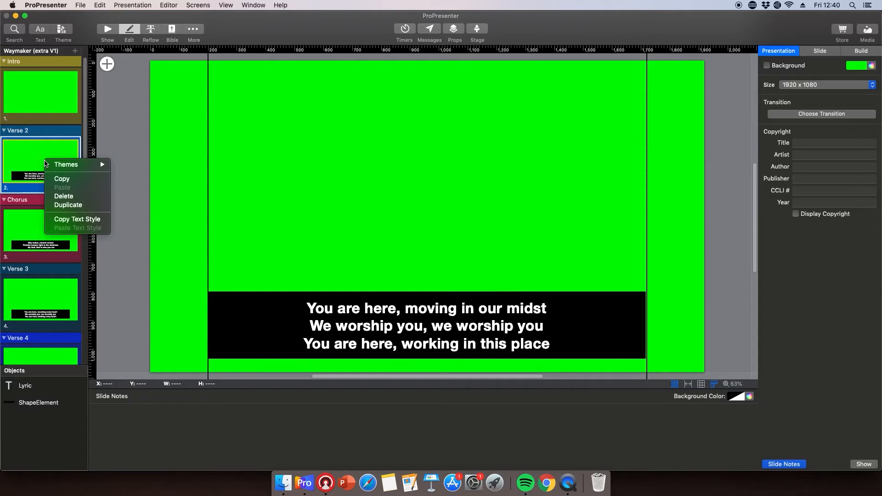
click(41, 151)
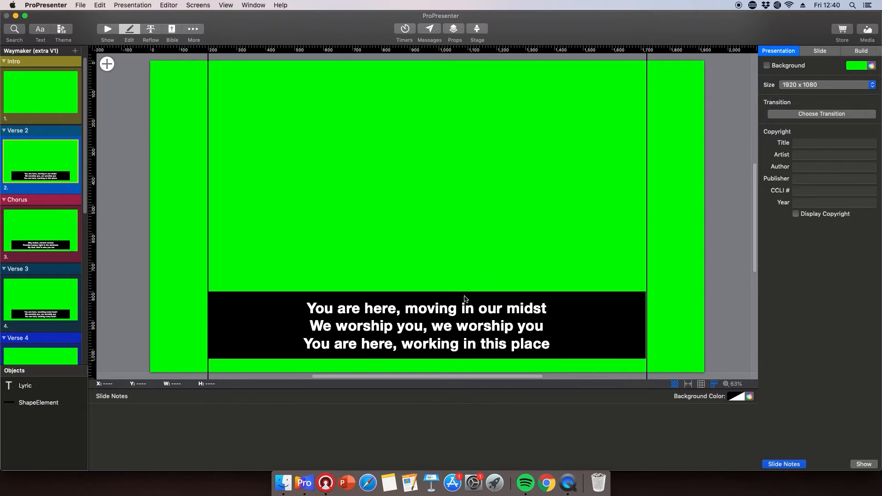
Insert the filler text "sr'glksdfg ;sdjf ;sdkj" before the first Verse 2 lyric line and delete it again.
click(474, 347)
double_click(473, 347)
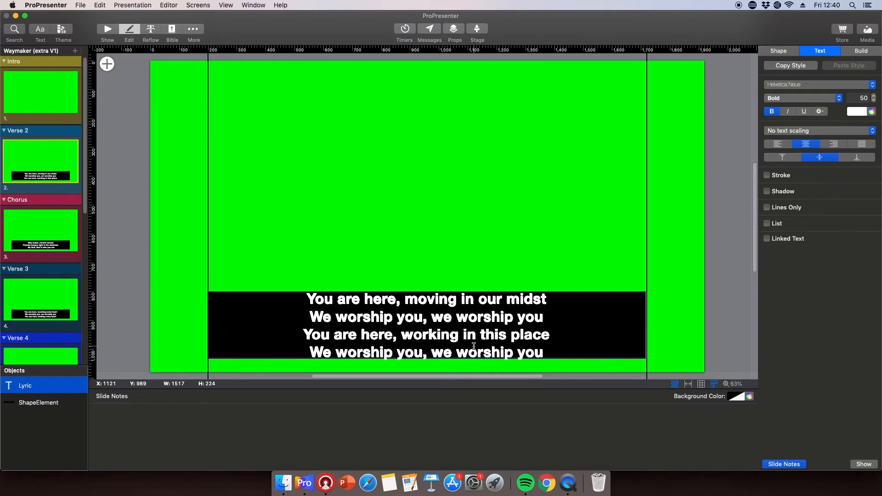
text(sr'glksdfg ;sdjf ;sdkj)
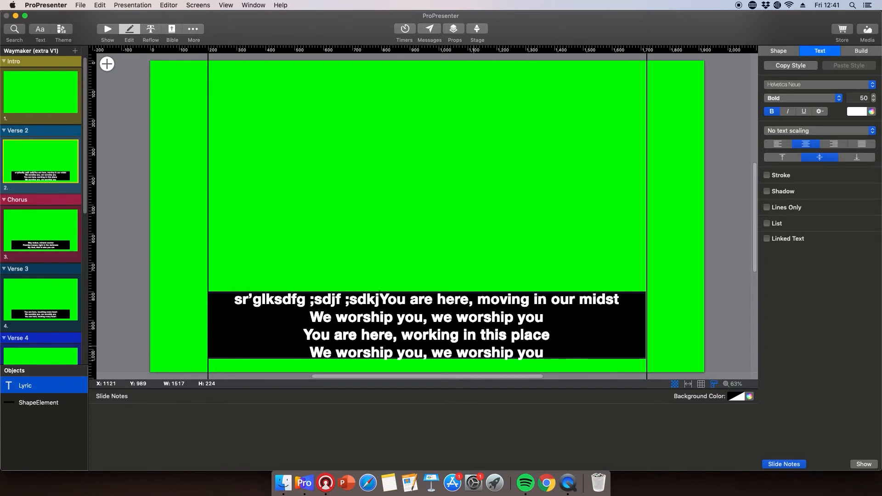
key(shift+alt+Left)
key(shift+alt+Left)
key(shift+alt+Left)
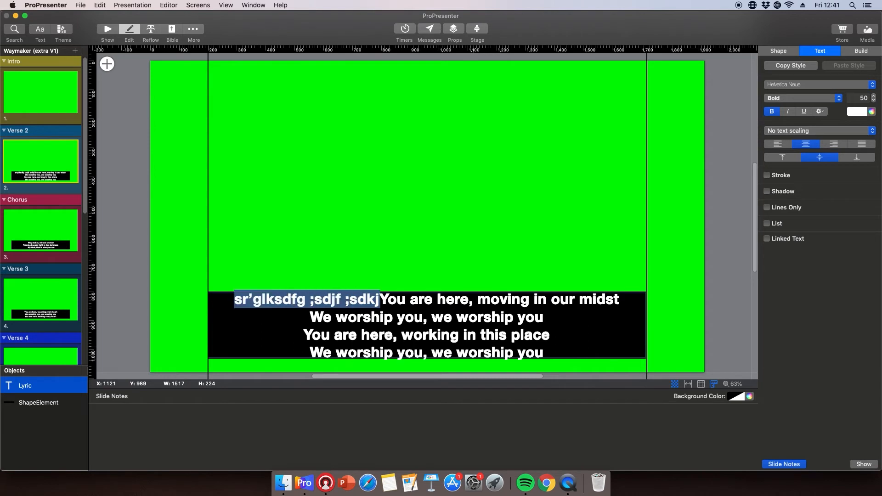
key(BackSpace)
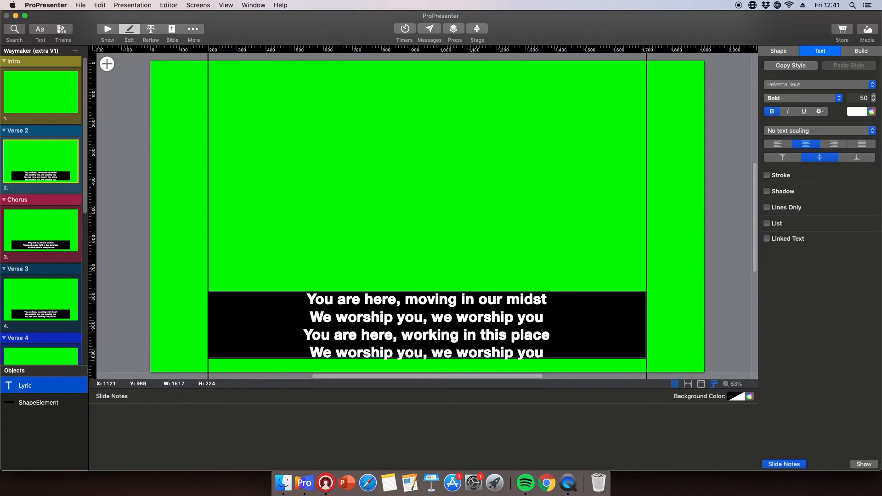
Try to remove the fourth lyric line from the Verse 2 slide and leave text editing.
key(shift+super+Left)
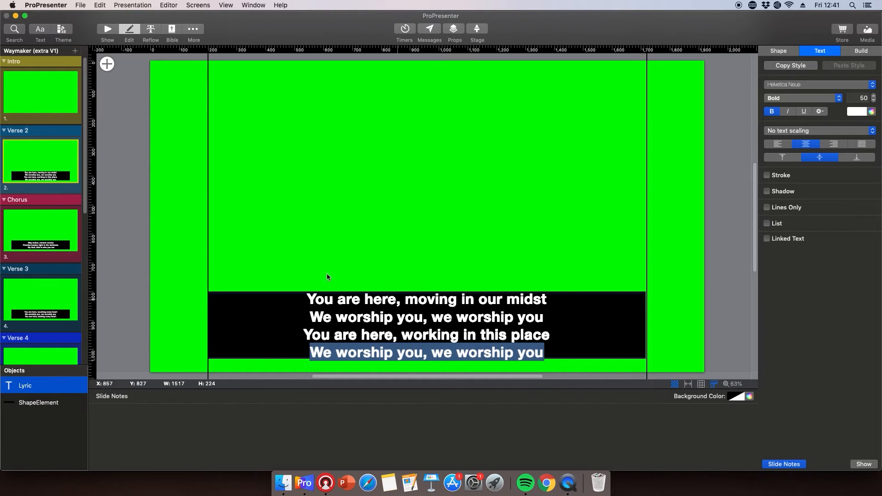
key(BackSpace)
click(178, 253)
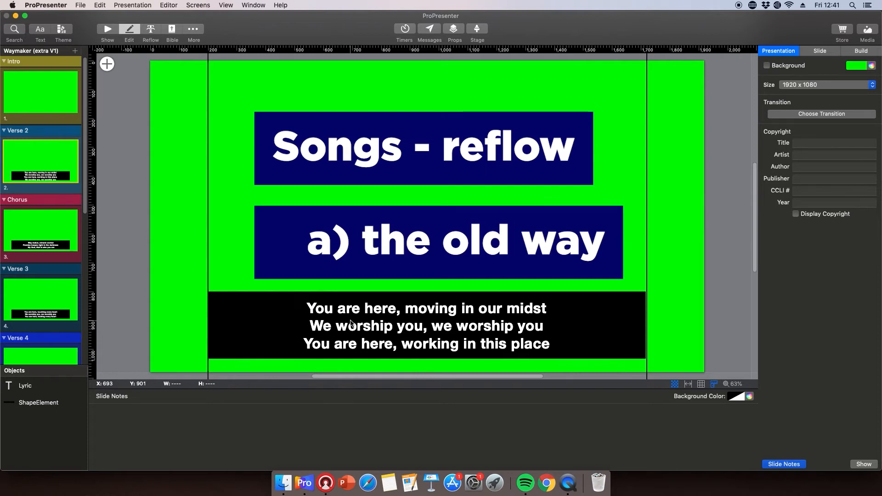
Duplicate the Verse 2 slide and delete the last two lyric lines from the original slide.
right_click(44, 156)
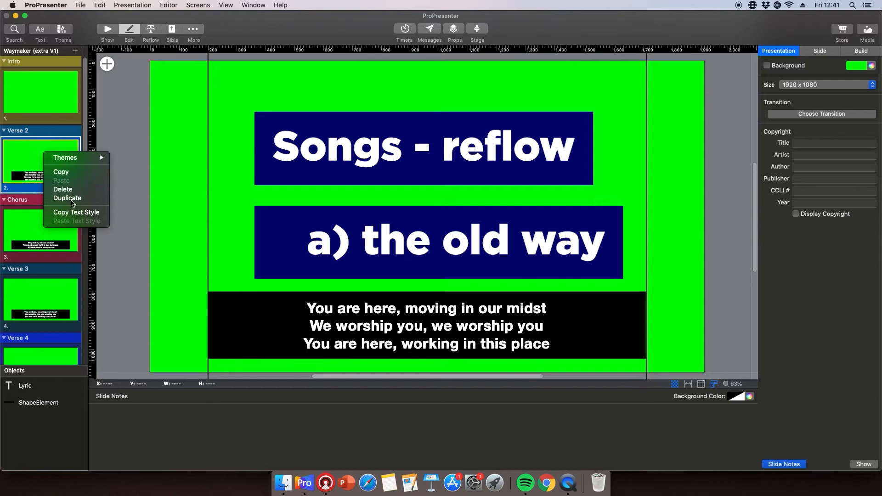
click(74, 200)
click(50, 167)
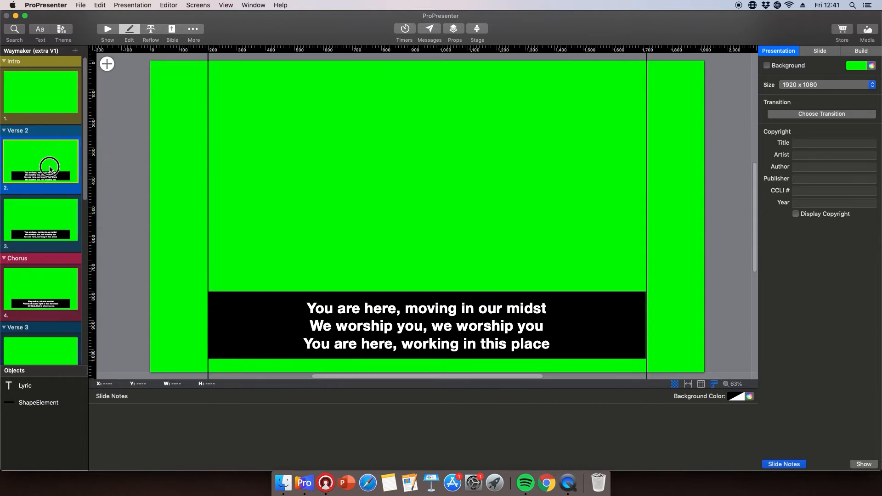
double_click(545, 327)
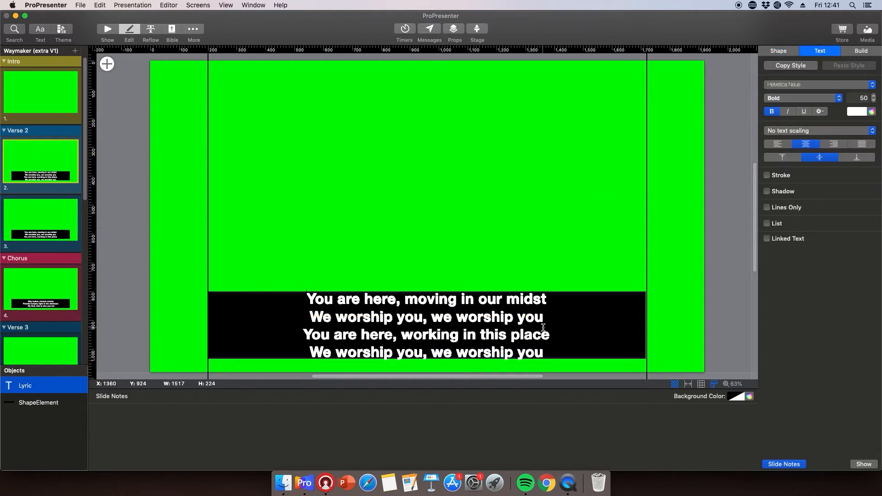
drag(544, 319, 558, 374)
key(BackSpace)
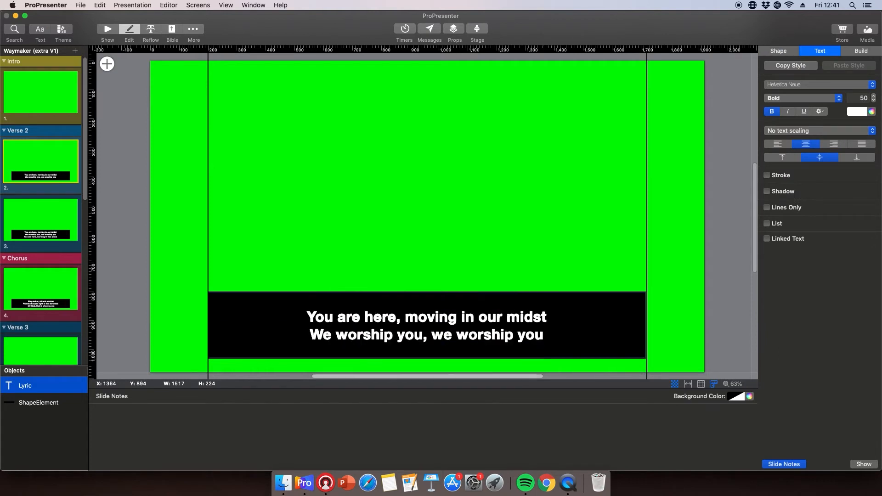
Delete the first two lyric lines from the duplicated Verse 2 slide, keeping the "working in this place" half.
click(56, 213)
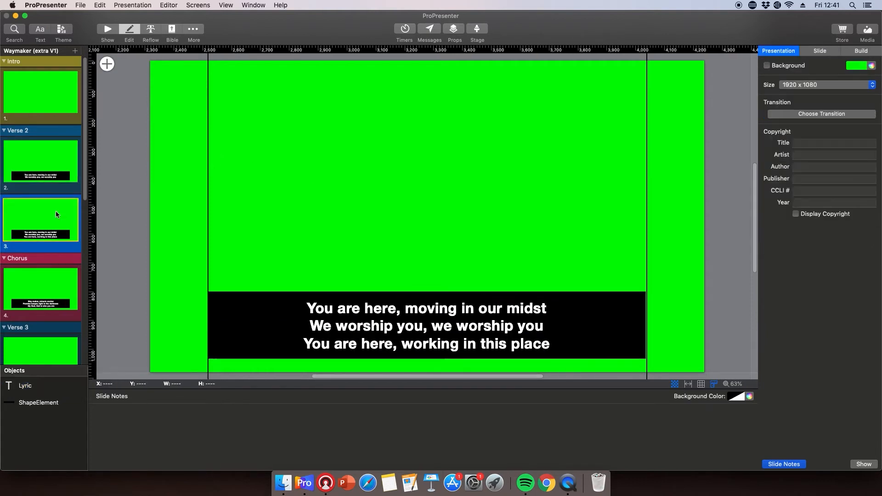
double_click(566, 341)
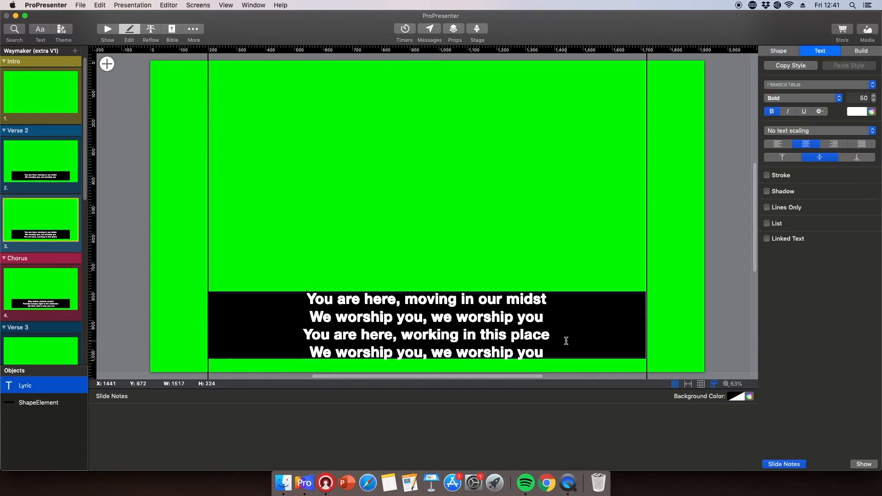
drag(307, 335, 307, 296)
key(BackSpace)
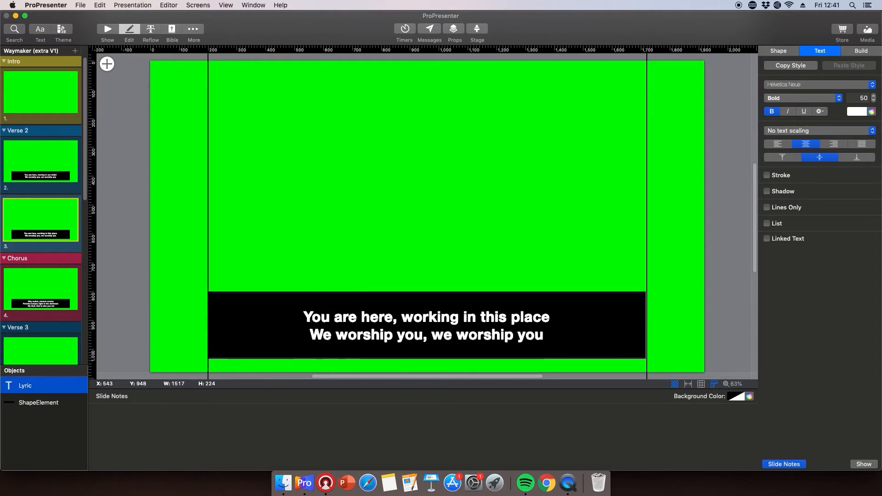
Examine the lyrics of the two Verse 2 slides, the Chorus slide and the first Verse 4 slide.
click(49, 166)
click(48, 233)
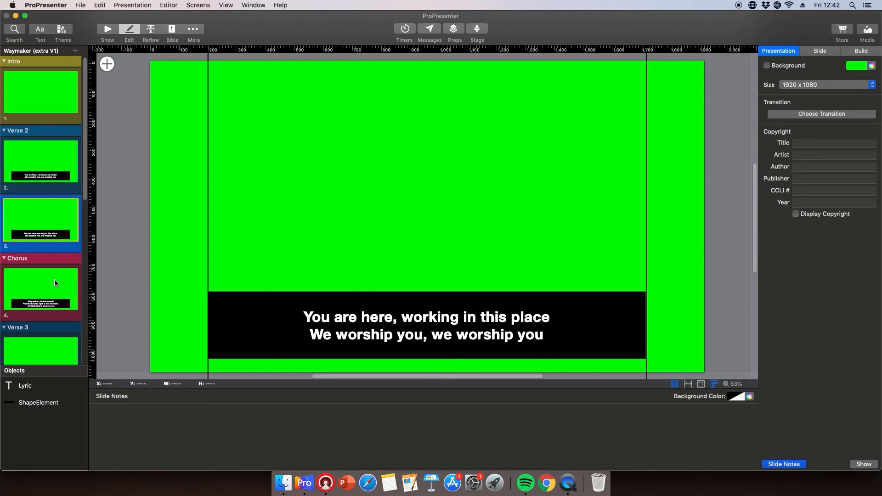
click(55, 281)
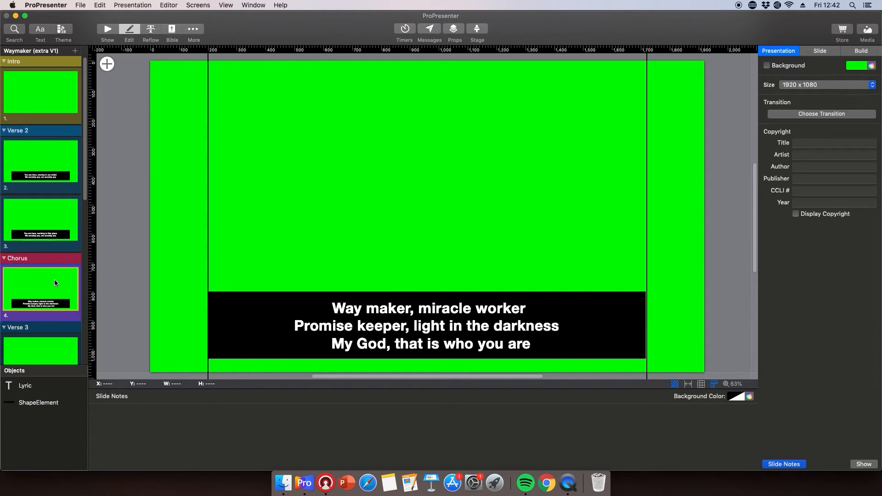
scroll(46, 276, down, 5)
click(25, 256)
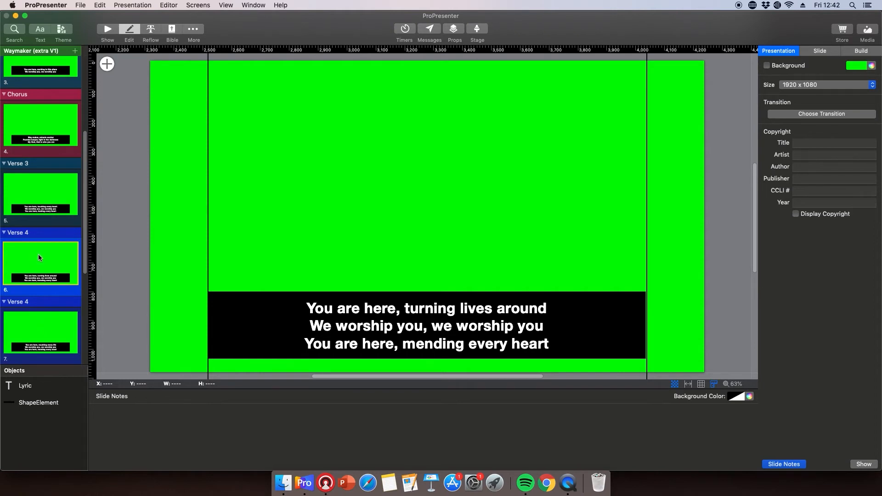
Open the song in the Reflow editor and split Verse 3 into two slides after its second lyric line.
click(151, 29)
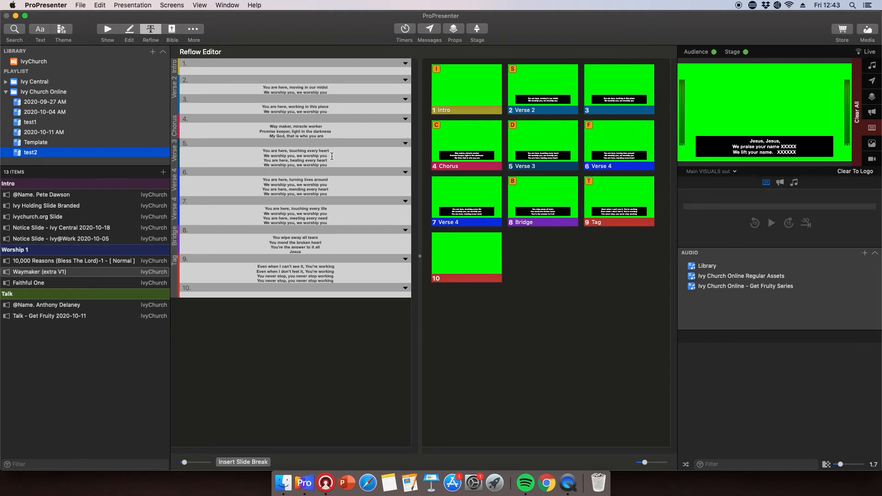
click(330, 156)
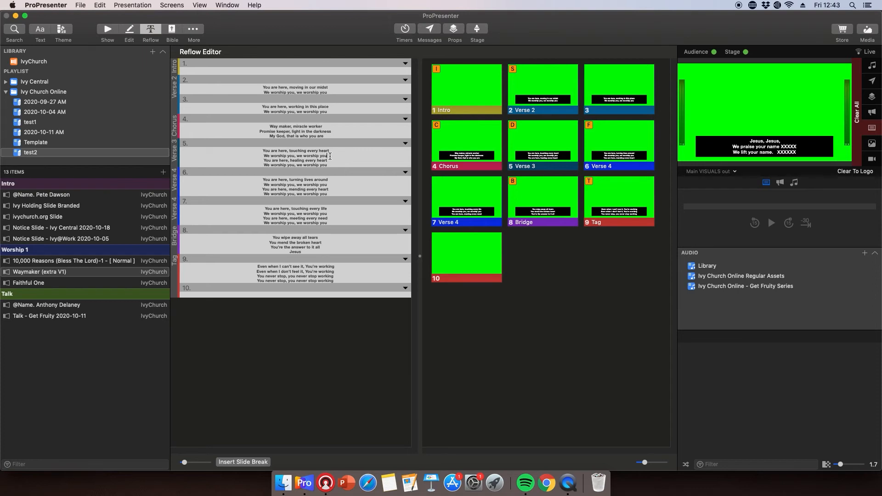
key(Return)
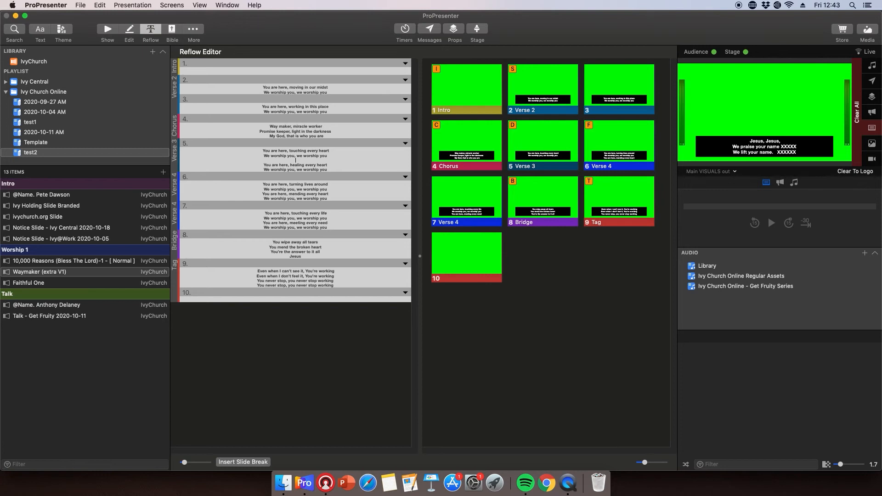
key(BackSpace)
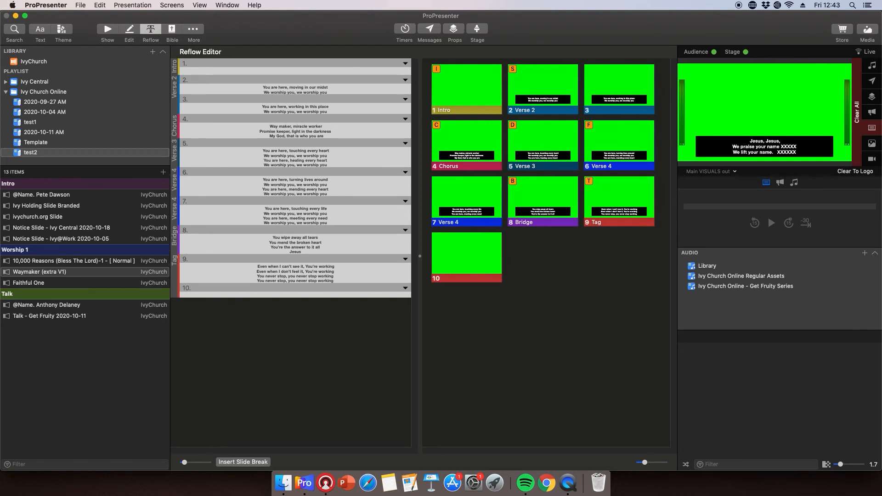
key(alt+Return)
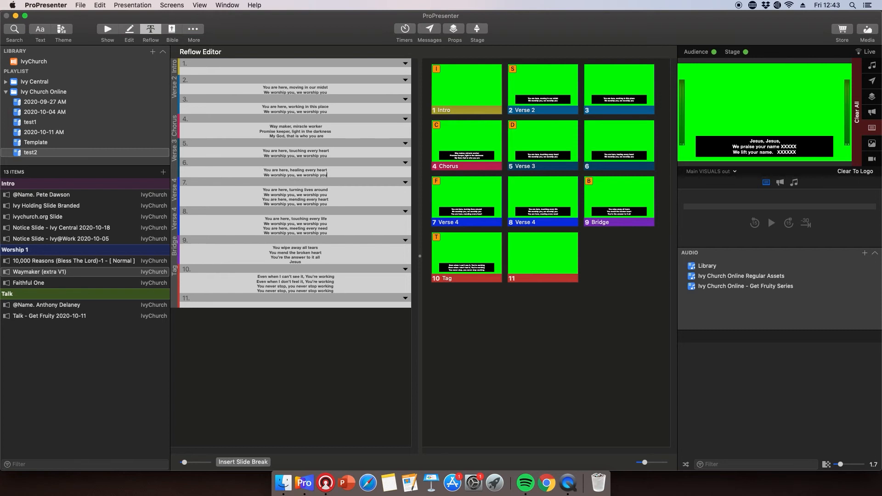
Split both Verse 4 slides with a slide break after the second lyric line of each.
click(331, 195)
key(super+Return)
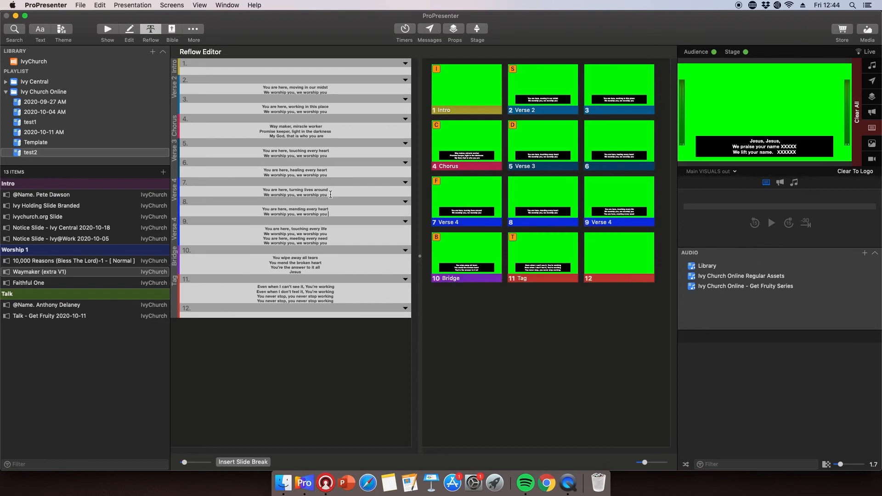
click(332, 234)
key(super+Return)
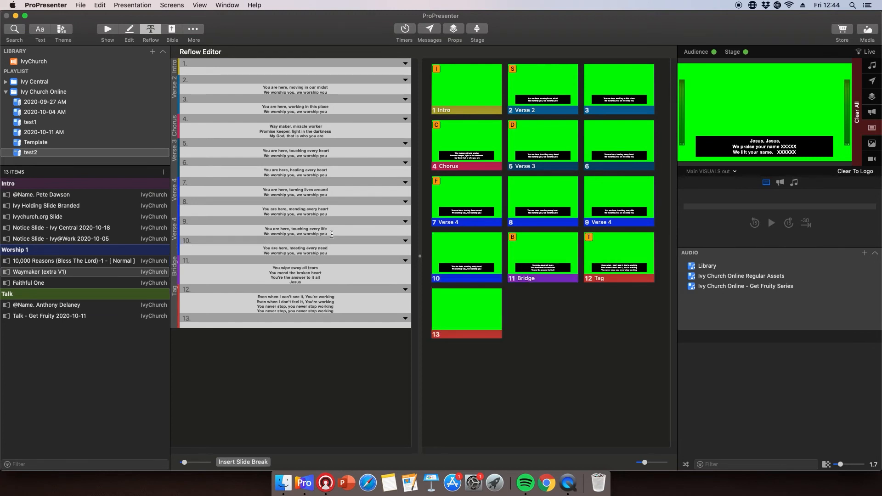
Split the Bridge slide and the four-line Tag slide after the second lyric line of each.
click(322, 273)
key(super+Return)
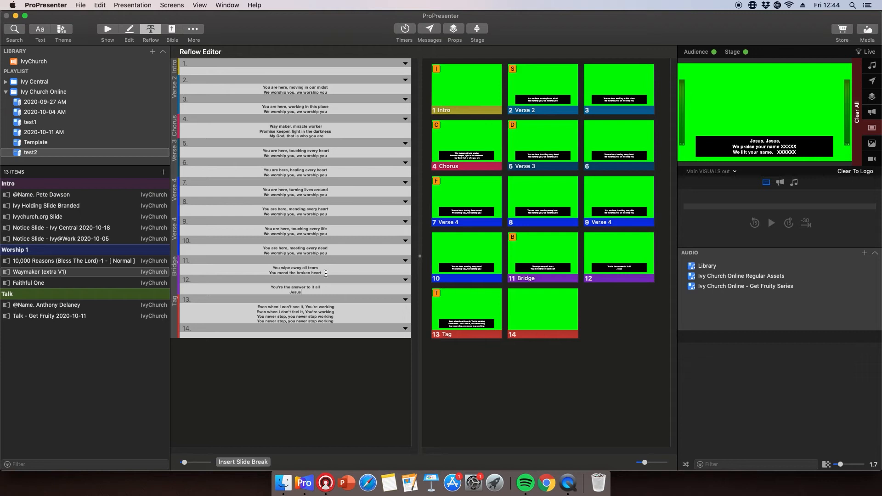
click(340, 312)
key(super+Return)
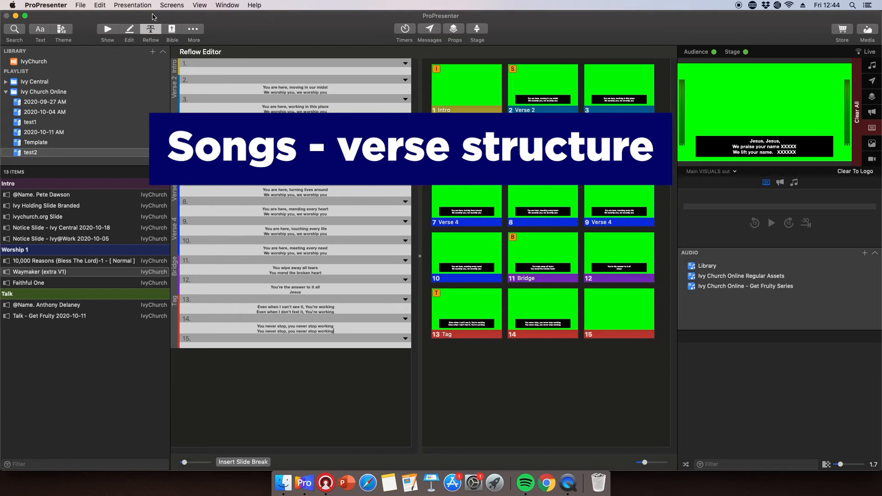
Return to the show view, reassign the Verse 2 slides to the Verse 1 group, and send the first one live.
click(130, 30)
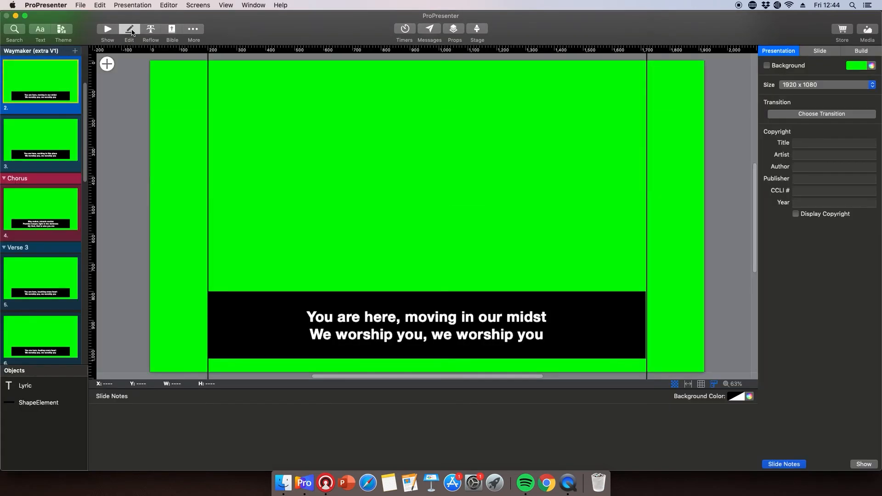
click(108, 31)
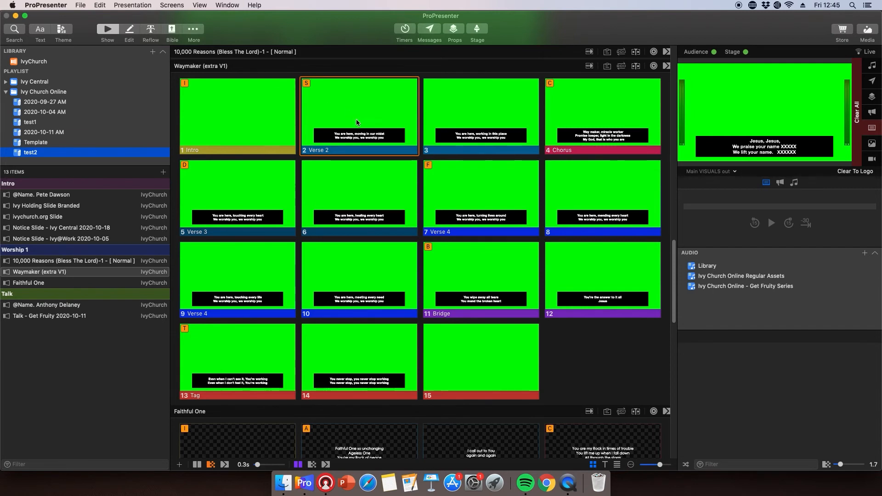
right_click(351, 151)
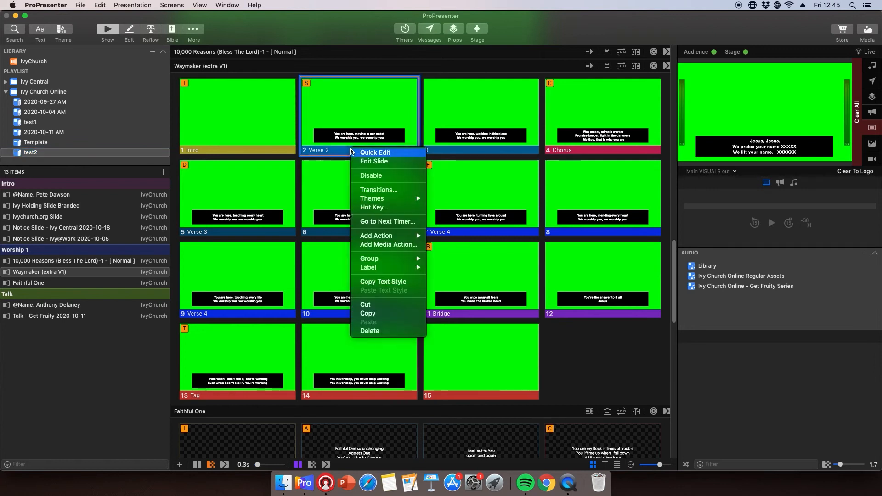
mouse_move(406, 263)
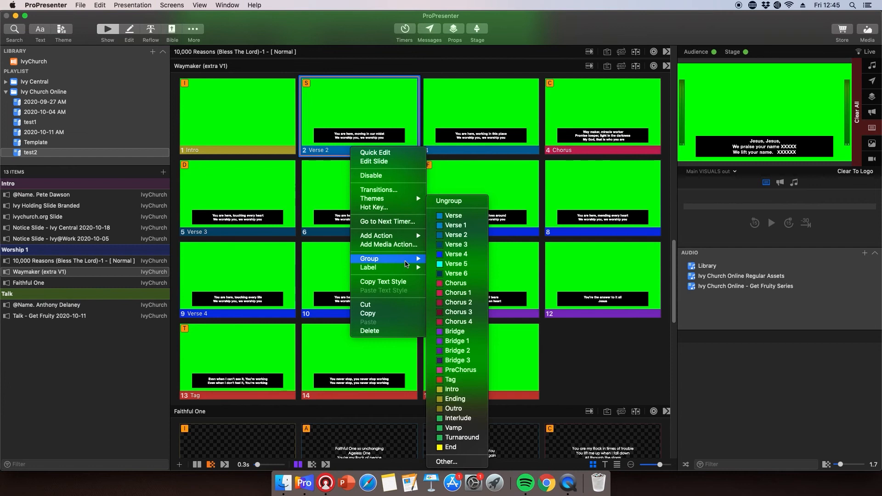
click(457, 226)
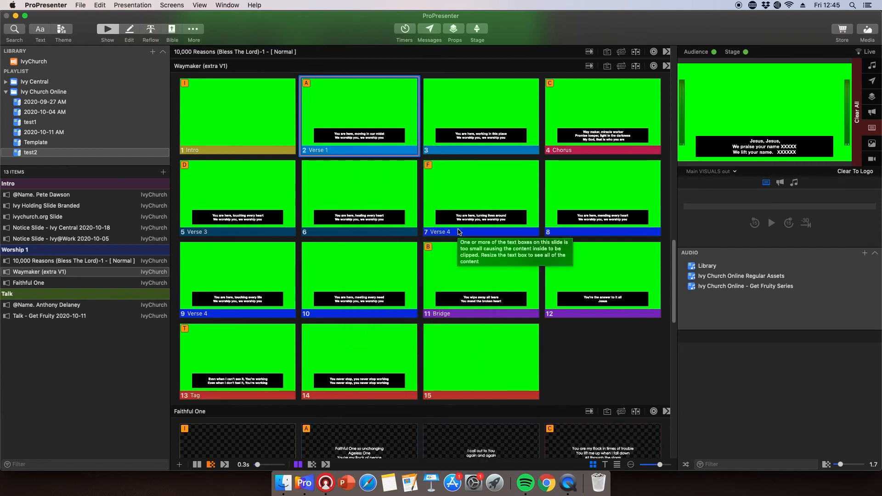
click(393, 105)
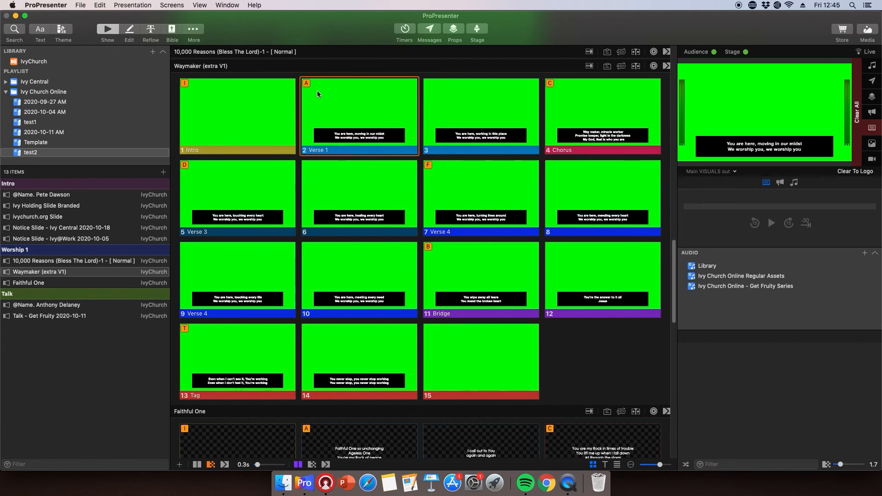
Reassign the Verse 3 slides, starting with "touching every heart", to the Verse 2 group.
click(254, 185)
right_click(255, 185)
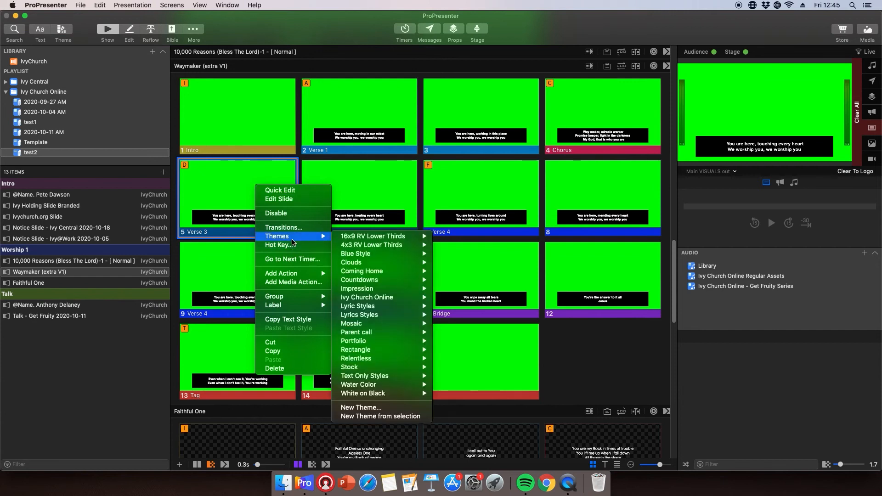
mouse_move(295, 296)
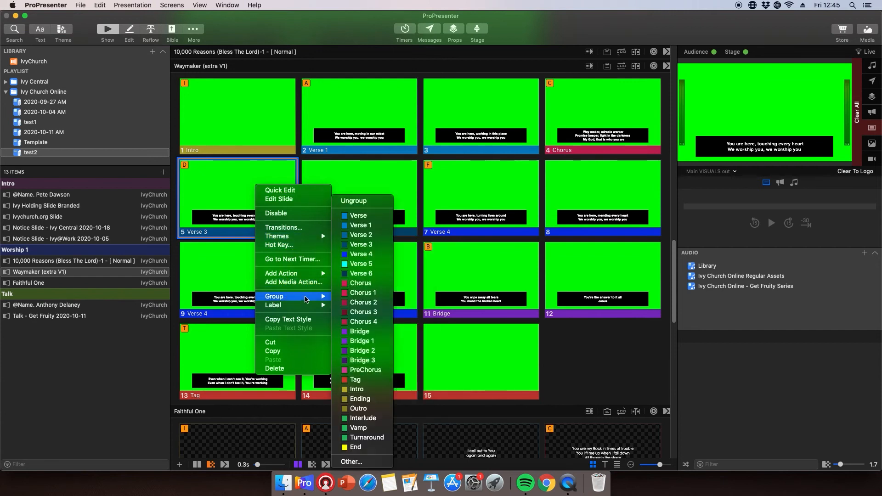
click(359, 235)
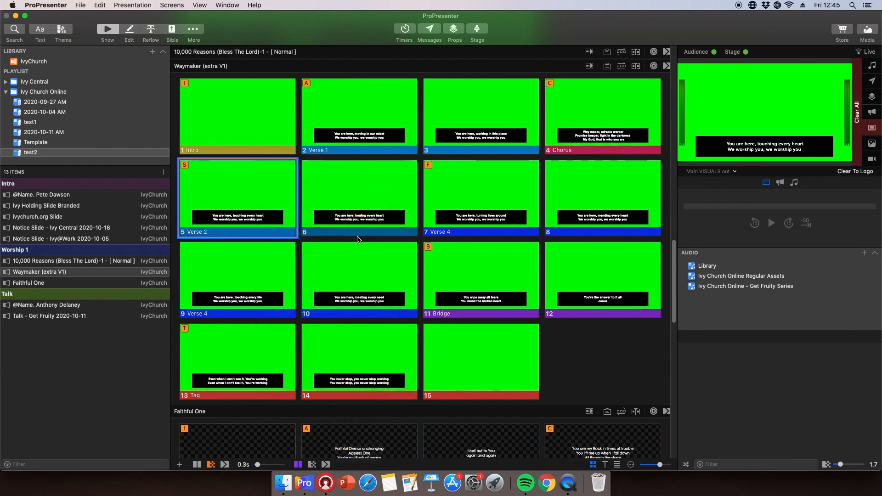
Reassign the first pair of Verse 4 slides, starting with "turning lives around", to the Verse 3 group.
right_click(511, 214)
mouse_move(547, 323)
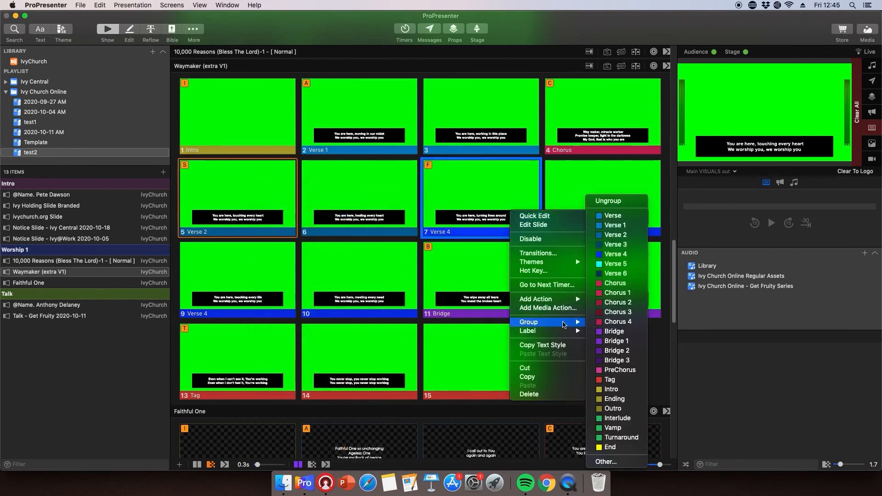
click(618, 245)
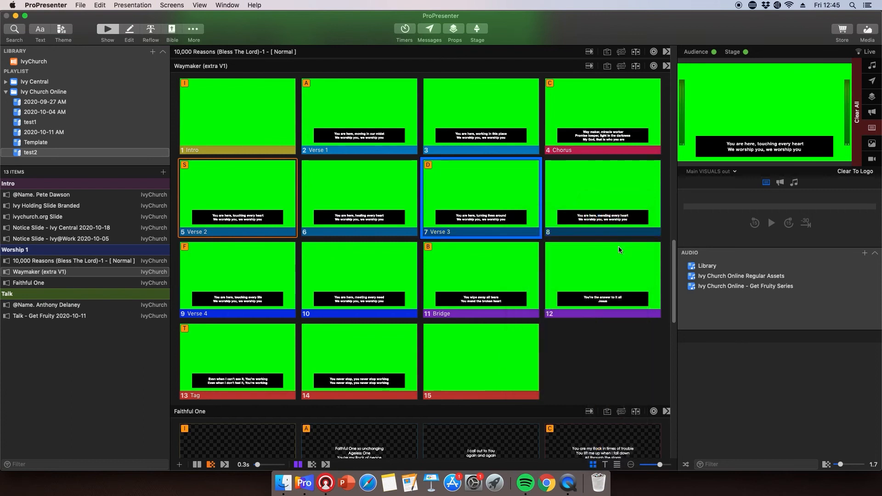
right_click(260, 275)
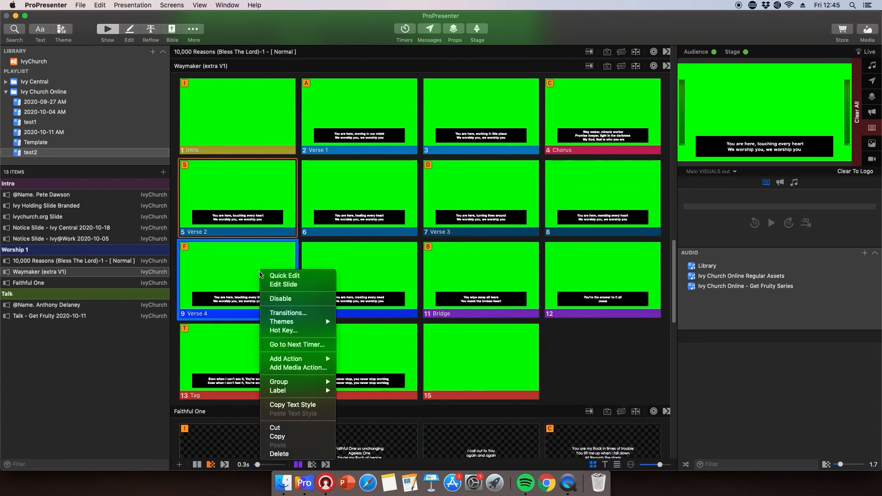
click(234, 265)
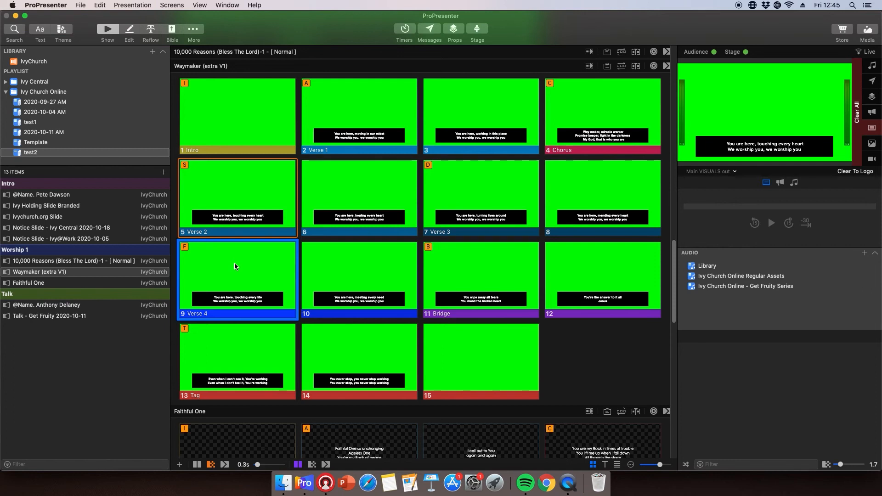
Try the PreChorus group on the Bridge slides, and assign them back to the Bridge group.
right_click(481, 278)
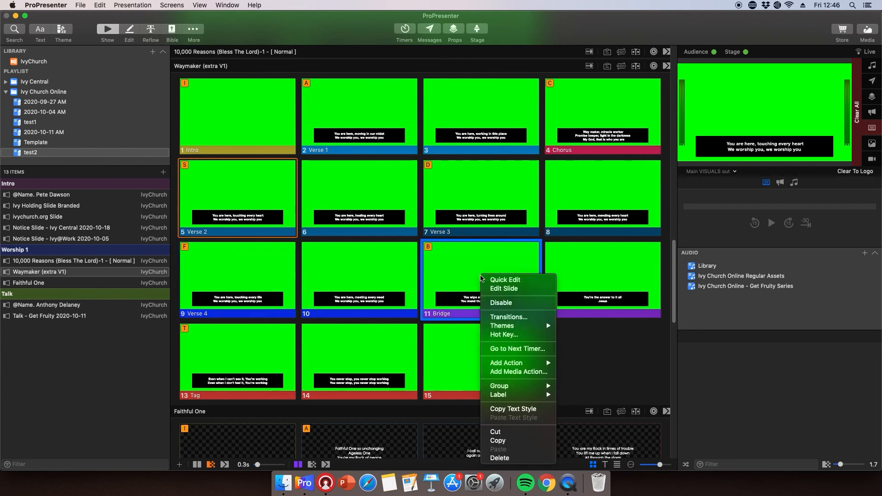
mouse_move(516, 388)
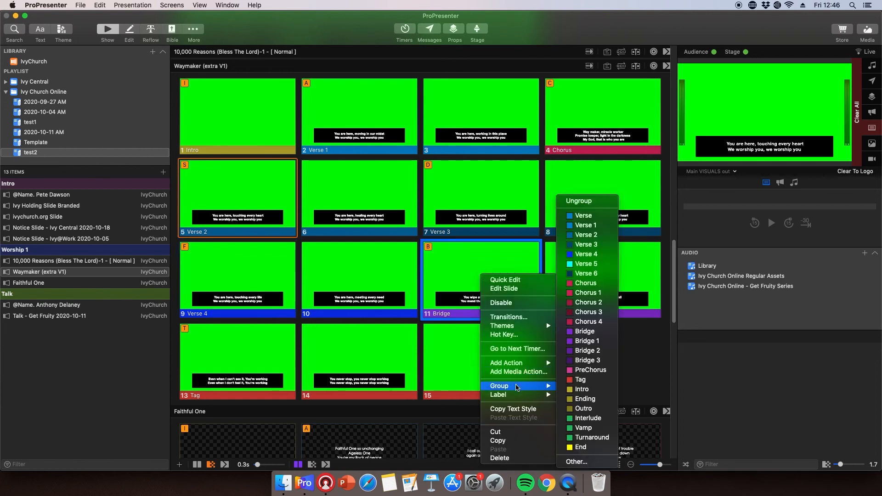
click(582, 371)
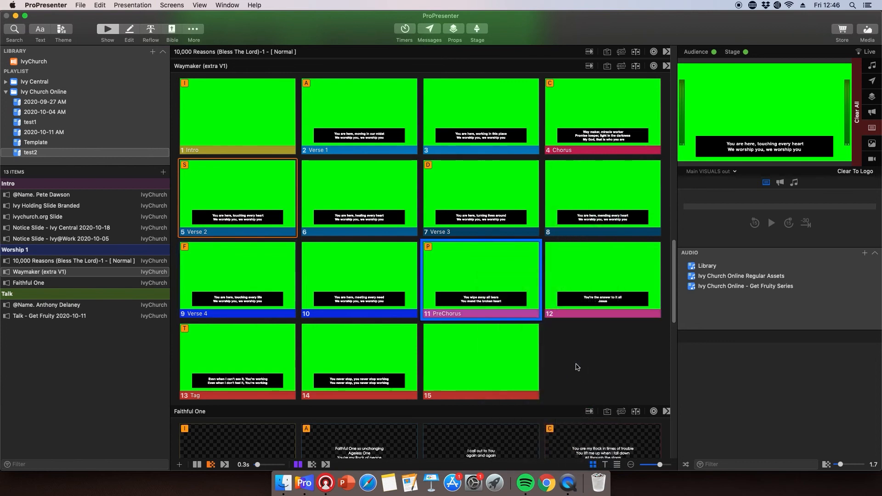
right_click(492, 262)
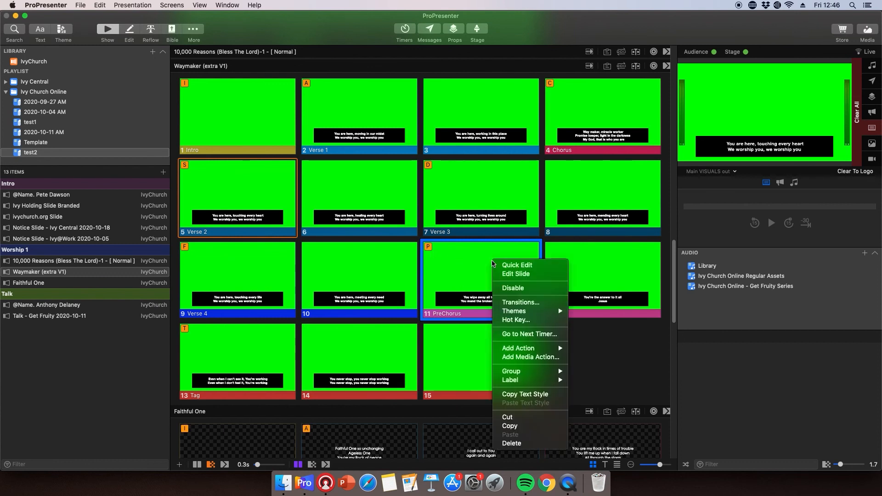
mouse_move(524, 372)
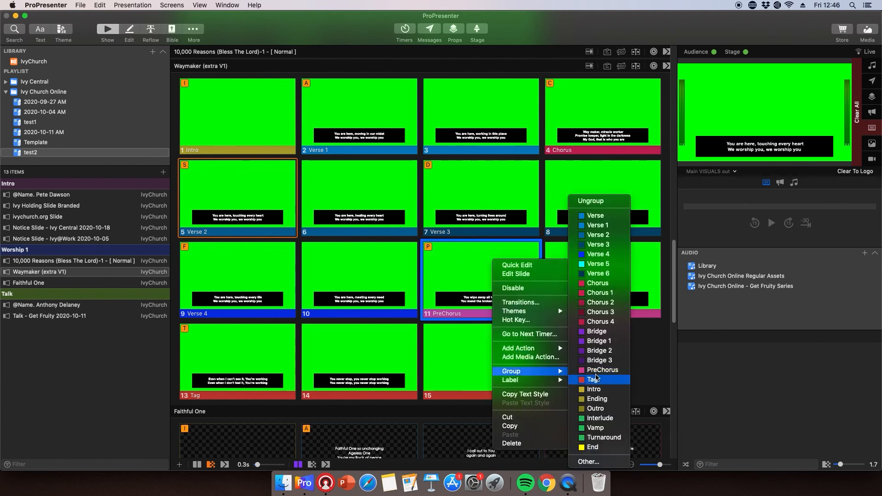
click(597, 332)
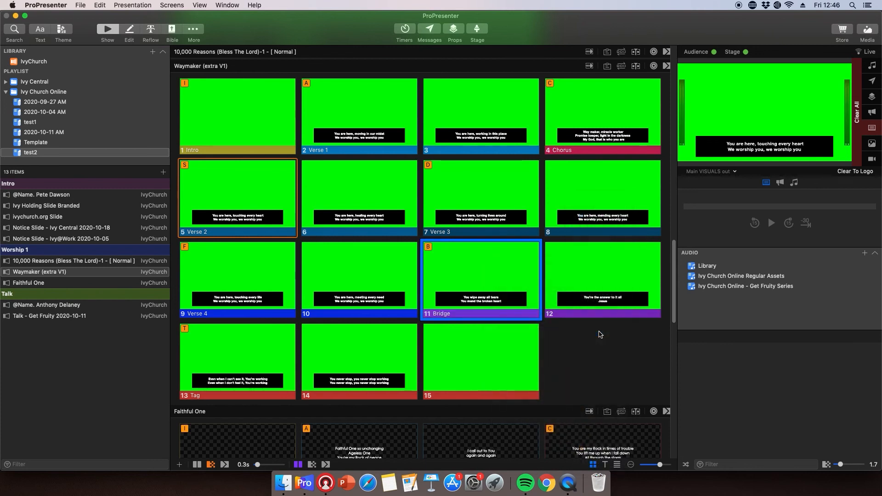
right_click(488, 269)
mouse_move(527, 381)
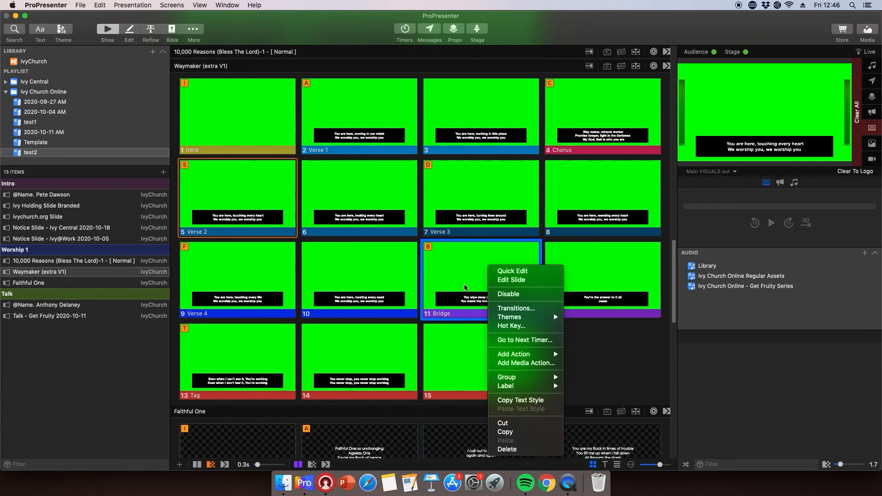
click(465, 286)
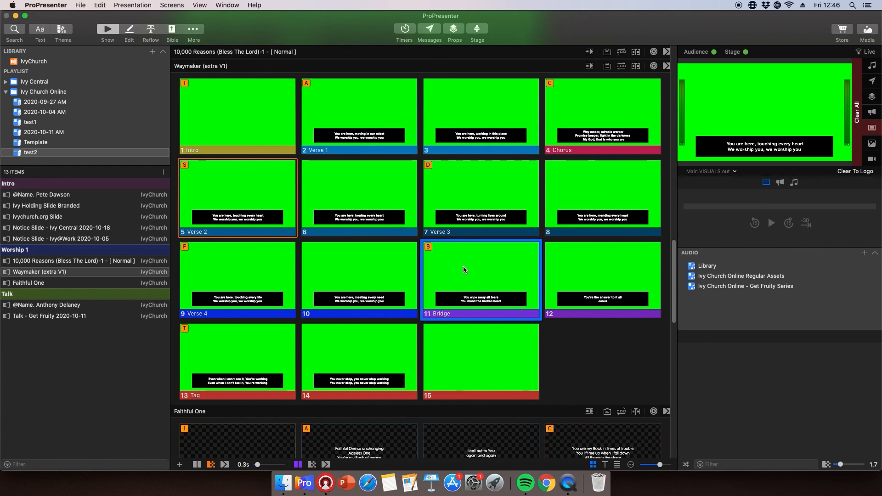
Send Faithful One's End slide live, and apply the Ivy Church Online "Song normal" theme to all slides of that song.
scroll(465, 267, down, 10)
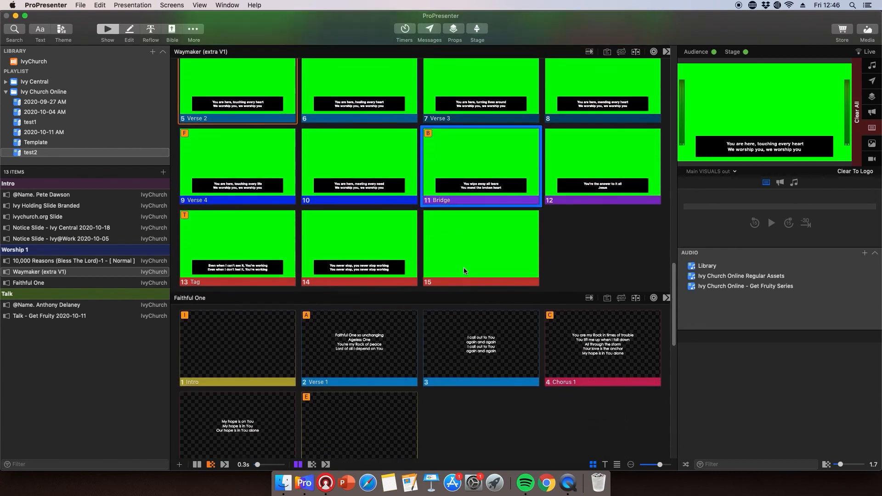
scroll(464, 271, down, 8)
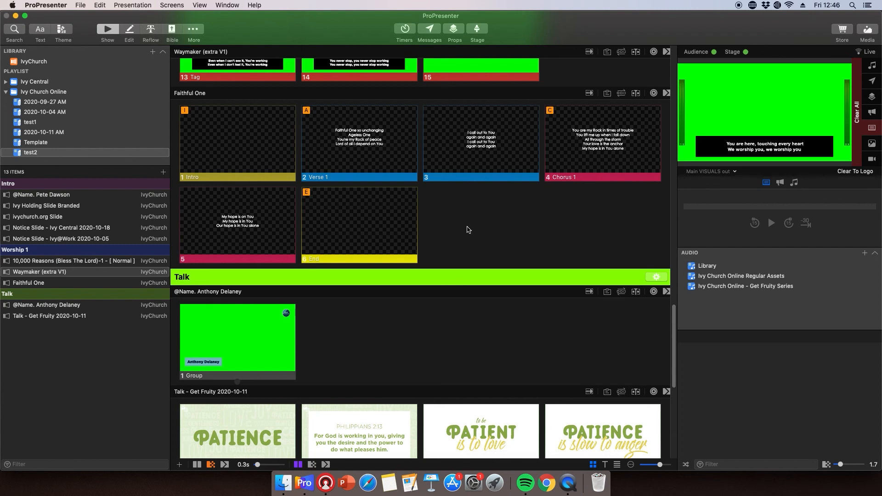
key(e)
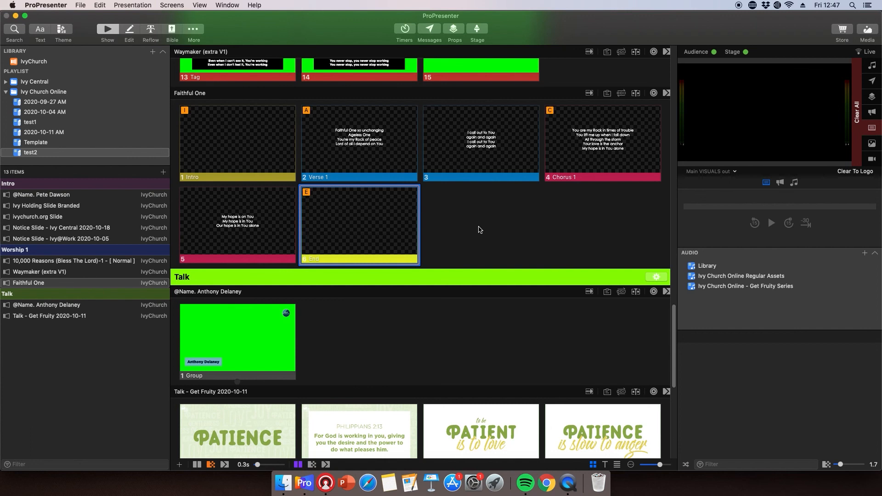
drag(437, 223, 583, 154)
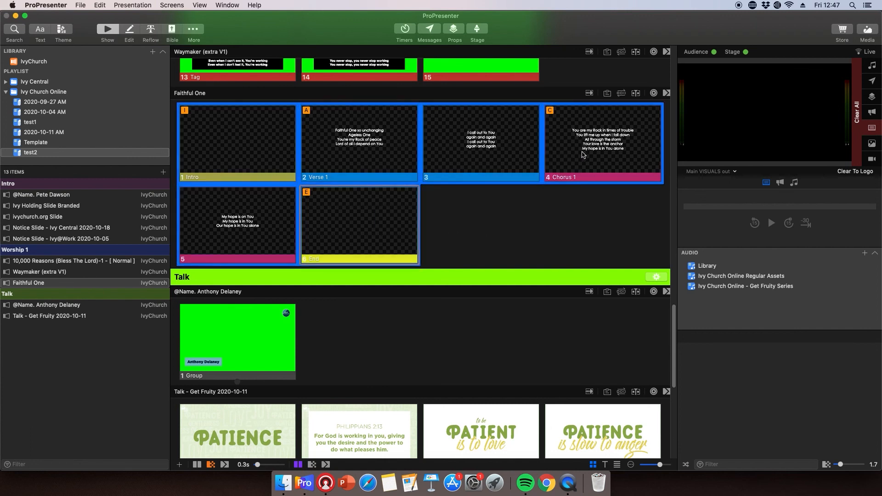
right_click(573, 148)
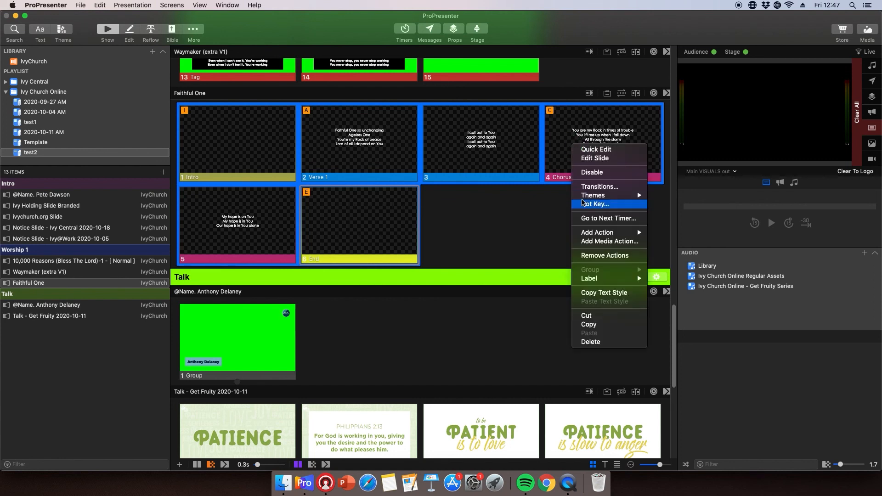
mouse_move(583, 196)
mouse_move(679, 260)
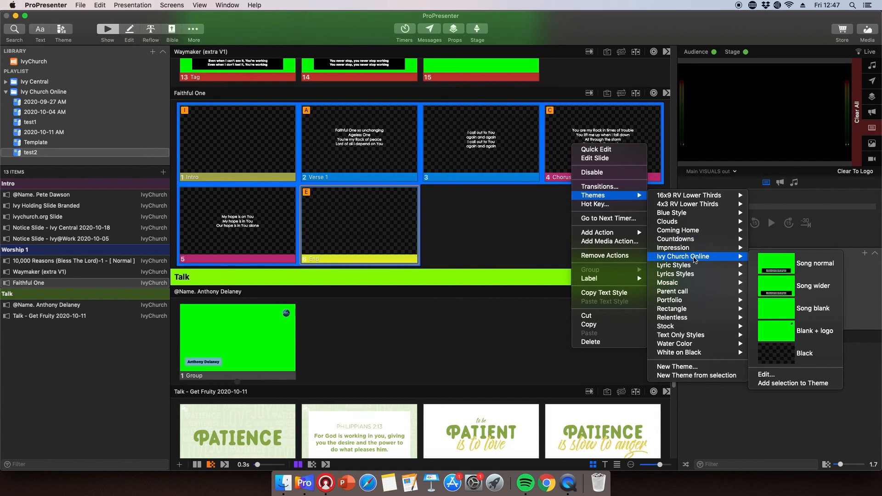
click(784, 266)
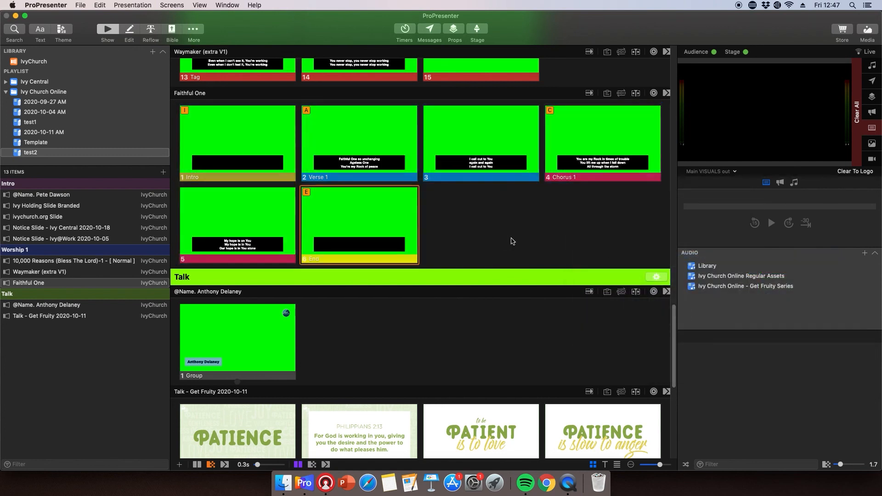
Apply the Ivy Church Online "Song blank" theme to the Intro and End slides of Faithful One.
right_click(265, 147)
mouse_move(288, 202)
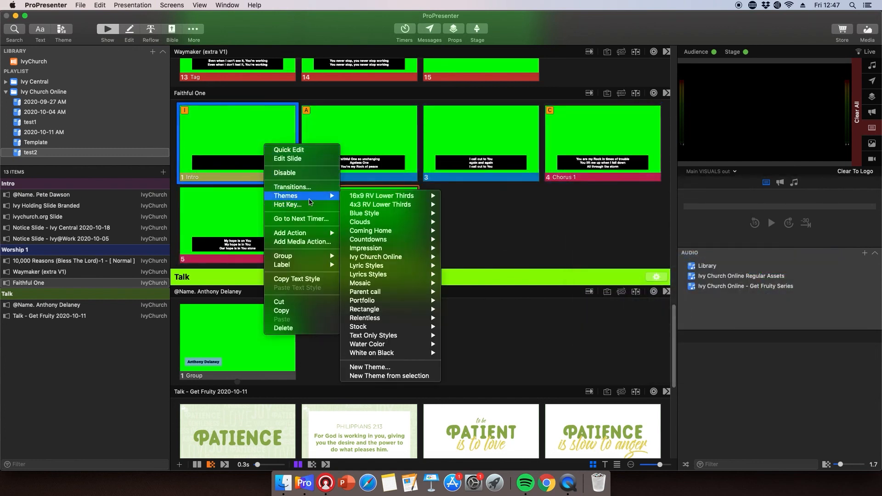
mouse_move(386, 257)
click(473, 314)
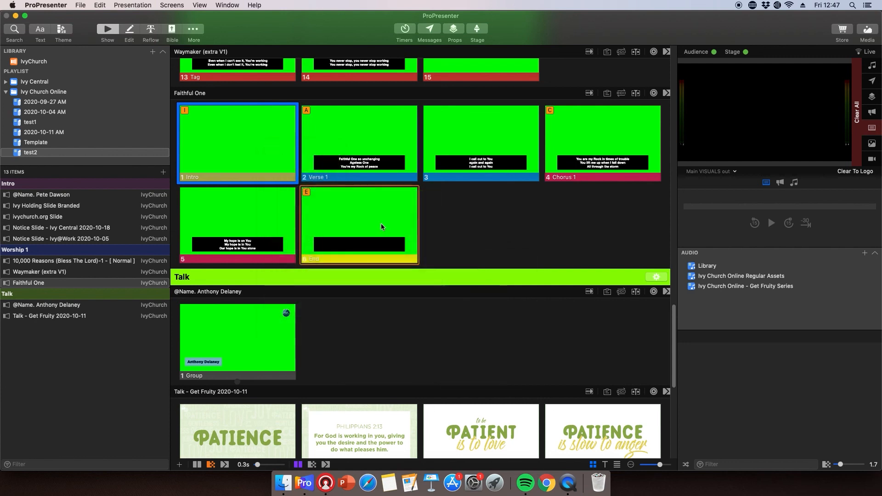
right_click(381, 224)
mouse_move(419, 273)
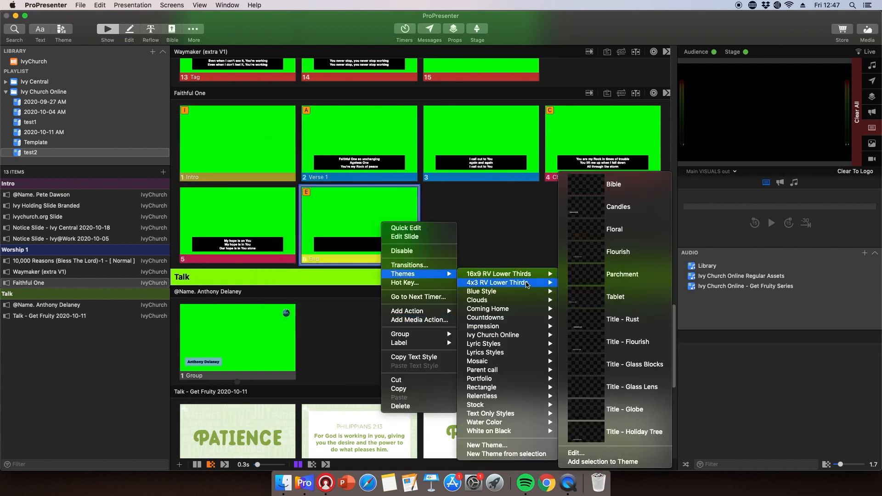
mouse_move(527, 338)
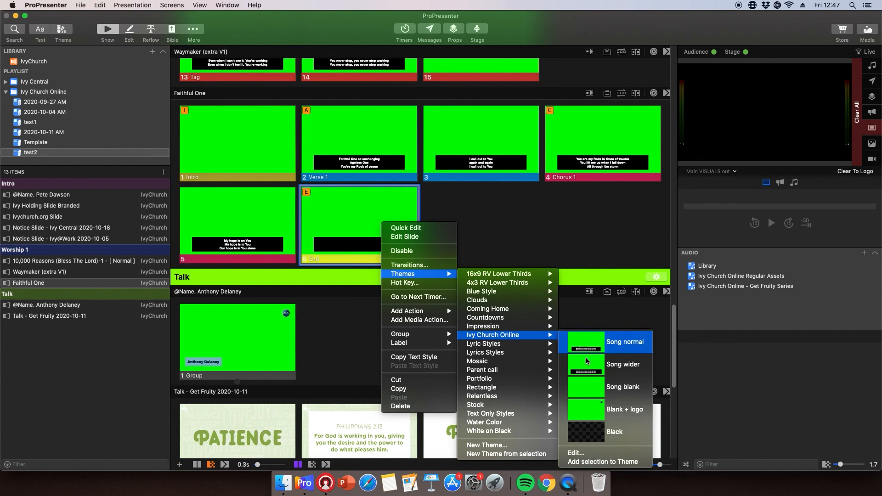
click(589, 384)
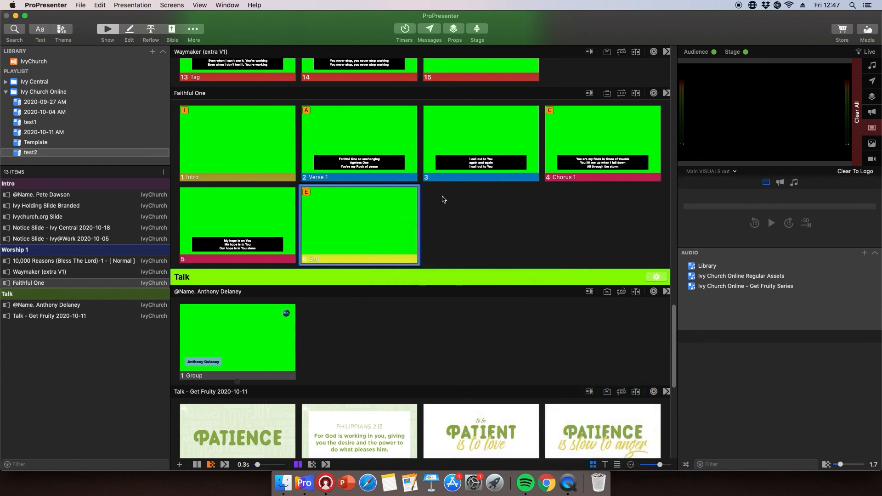
Open Faithful One in the Reflow Editor and split both four-line Verse 1 slides after their second lyric line.
click(151, 32)
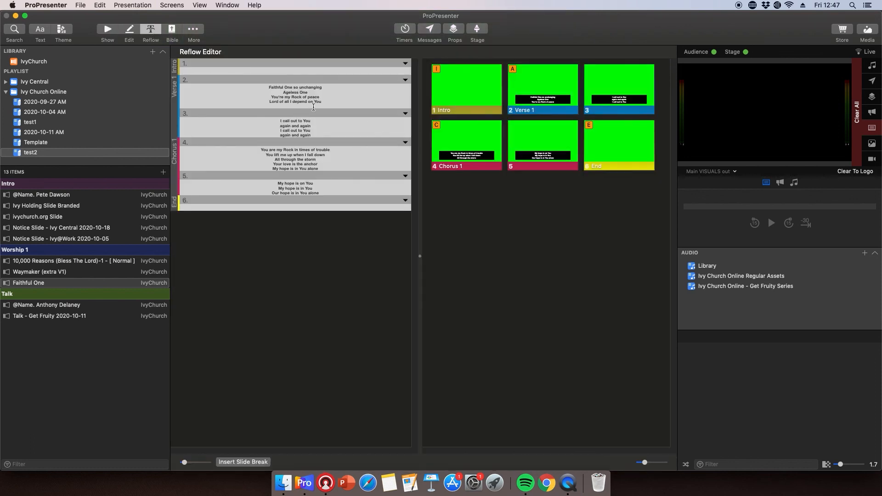
key(BackSpace)
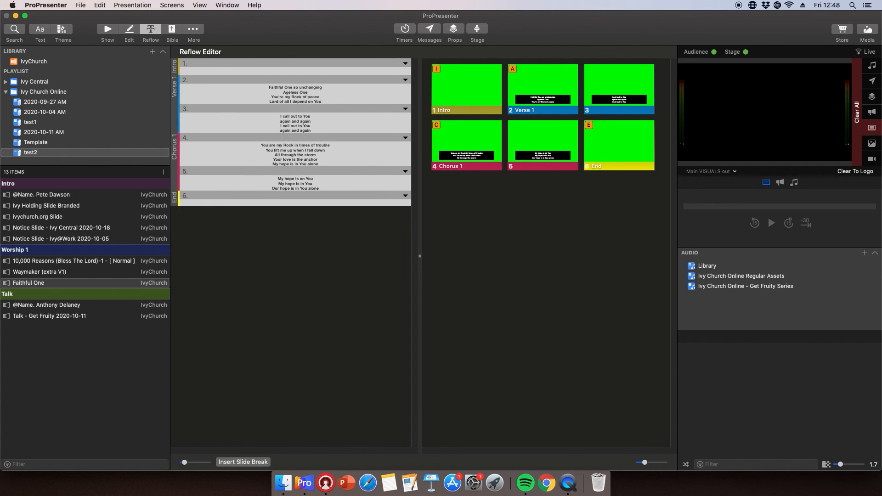
key(alt+Return)
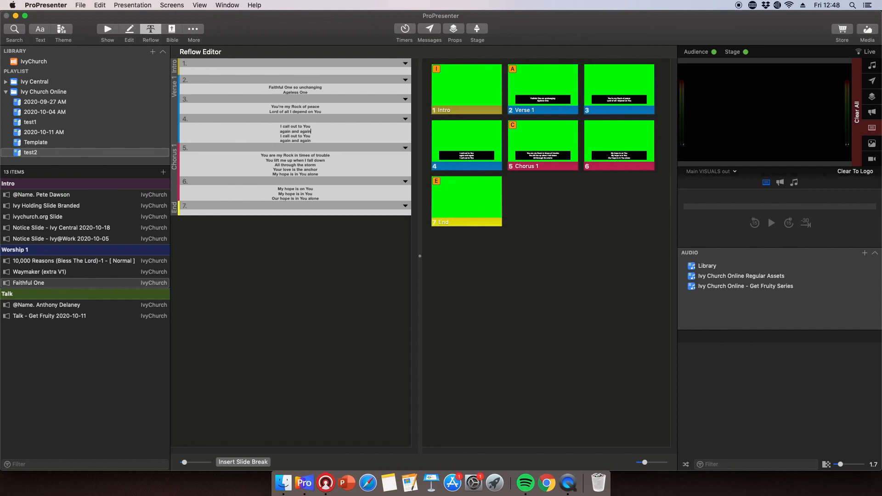
key(alt+Return)
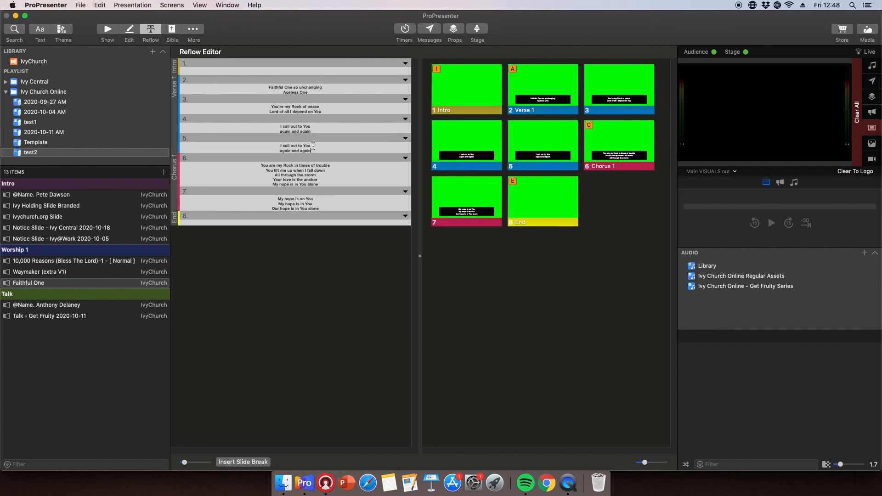
Split the first Chorus 1 slide after "You lift me up when I fall down", and send the first Verse 1 slide live from the show view.
click(334, 172)
key(alt+Return)
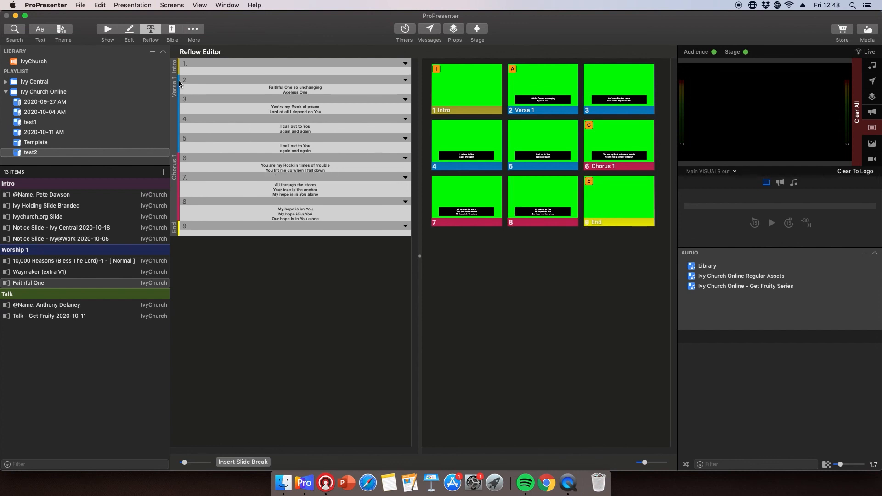
click(108, 30)
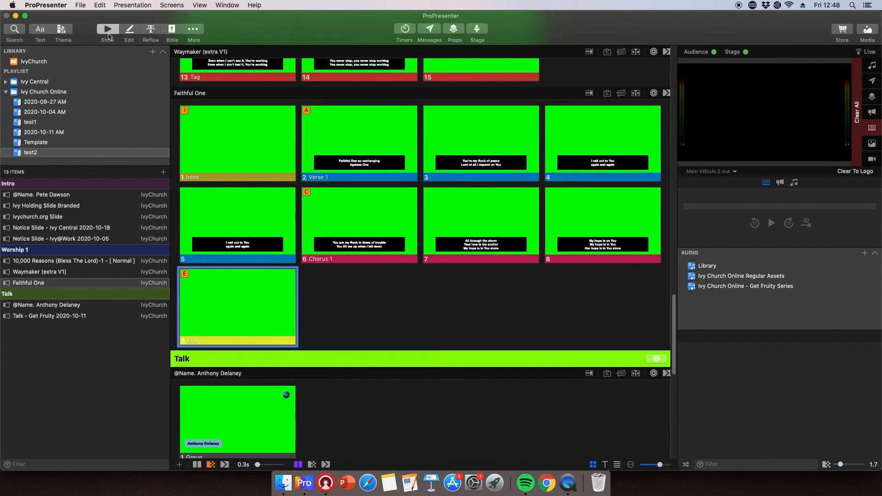
click(379, 140)
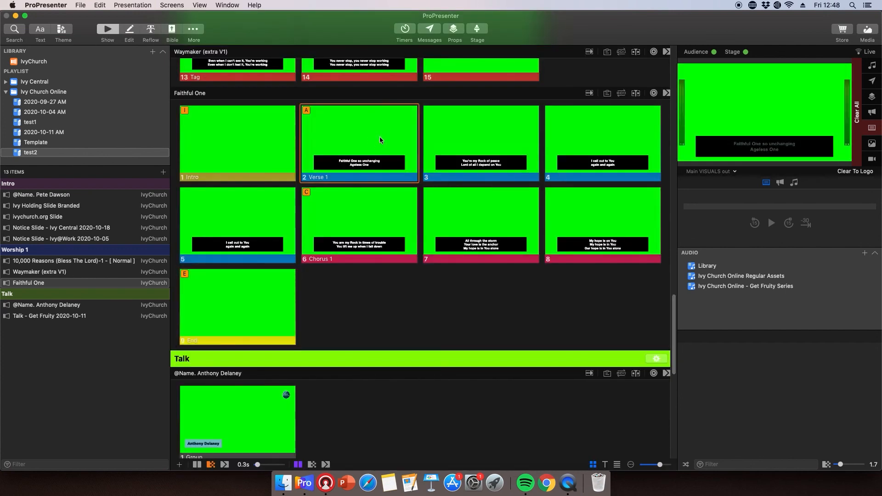